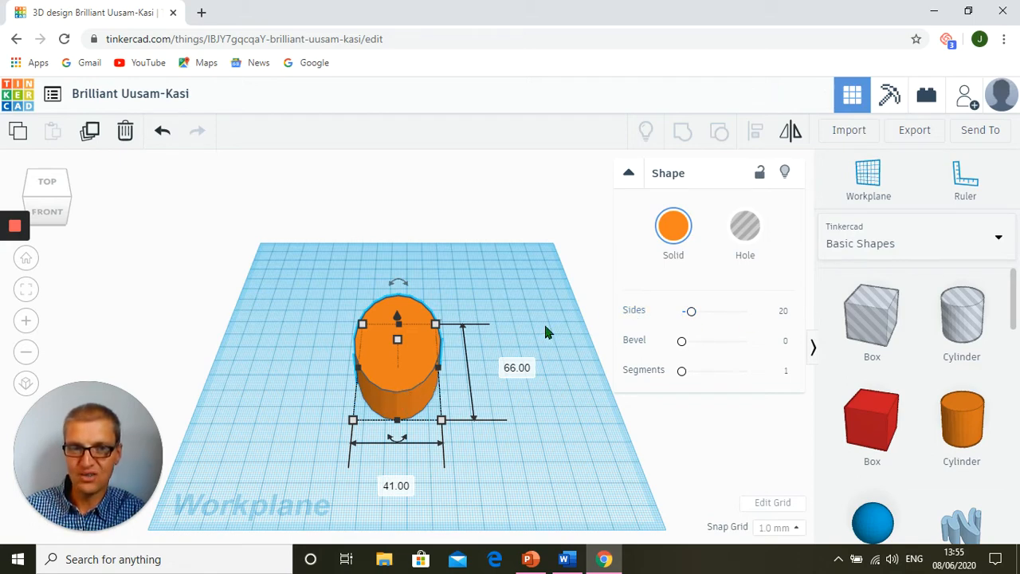
Step: Set the oval cylinder's sides to 61 and reduce its height to 3 mm
drag(690, 316, 741, 316)
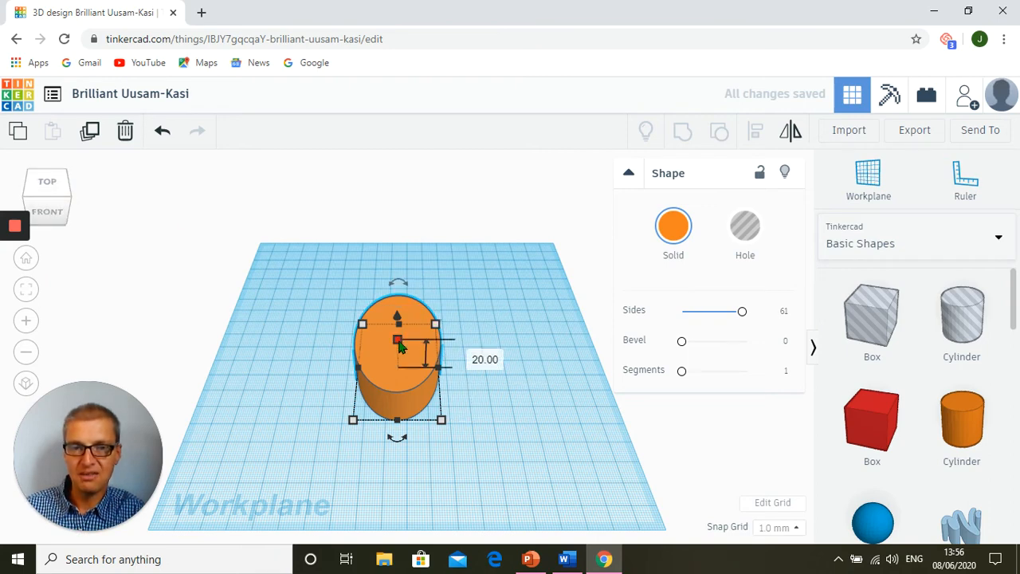
drag(397, 339, 402, 371)
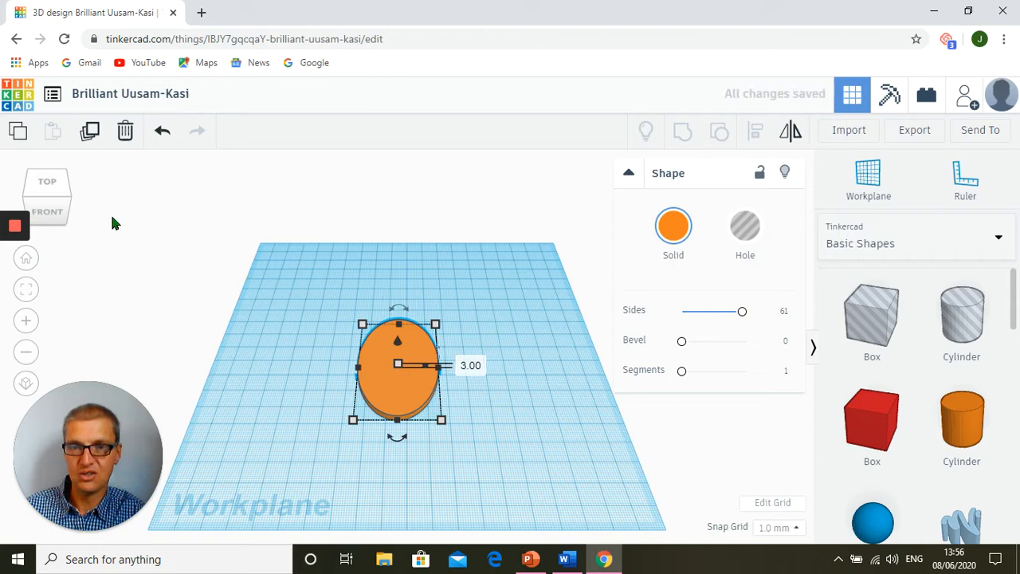
Step: Recolour the flat oval cylinder from a top view with the medium blue preset
click(49, 190)
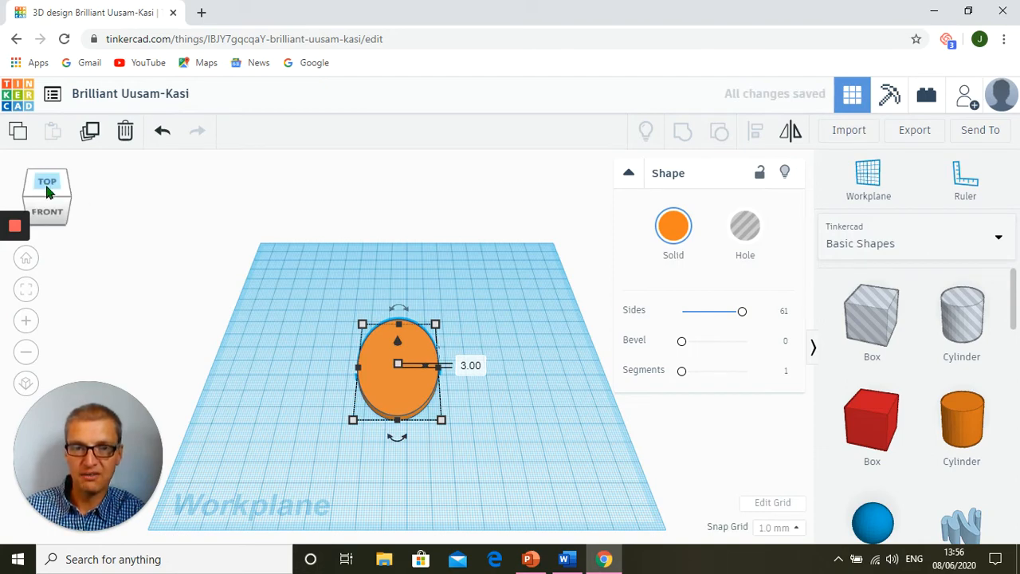
scroll(465, 327, up, 2)
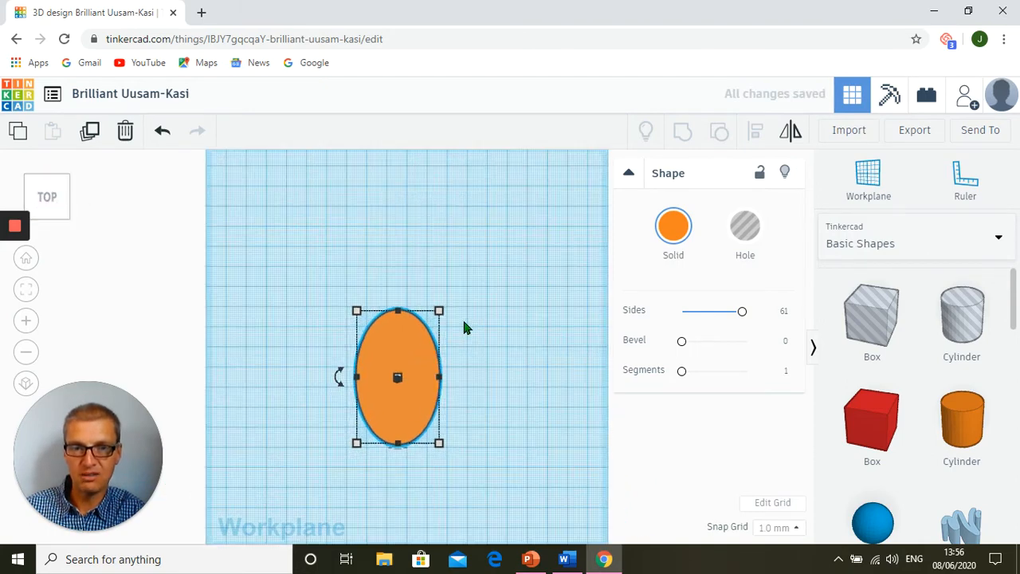
scroll(464, 322, up, 3)
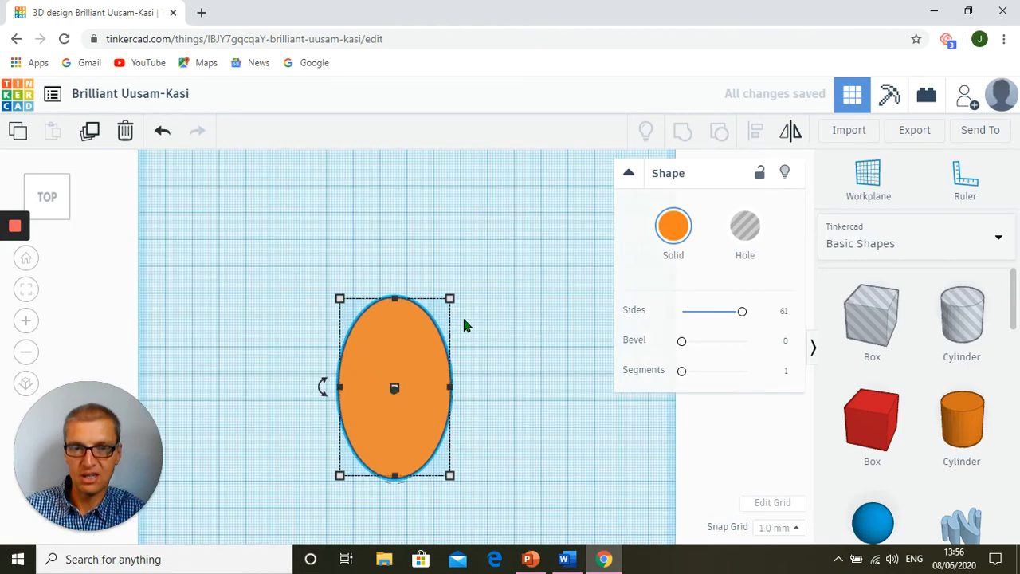
middle_drag(573, 362, 609, 273)
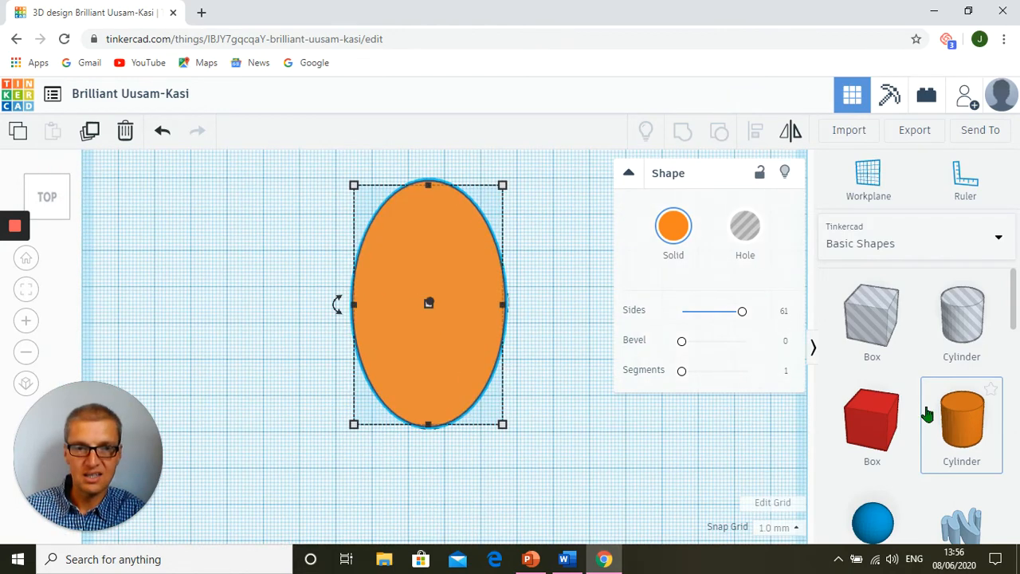
click(674, 225)
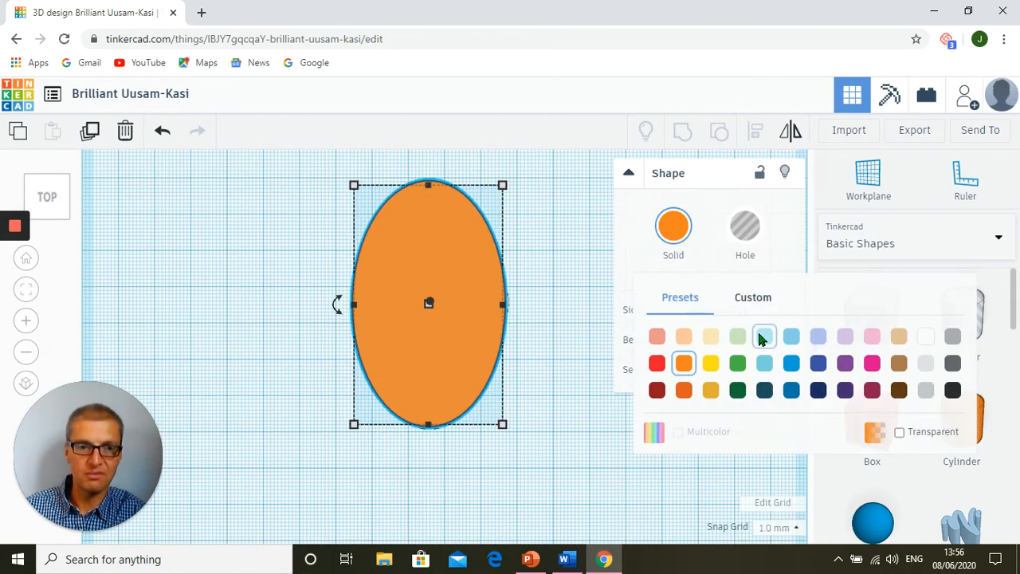
click(792, 364)
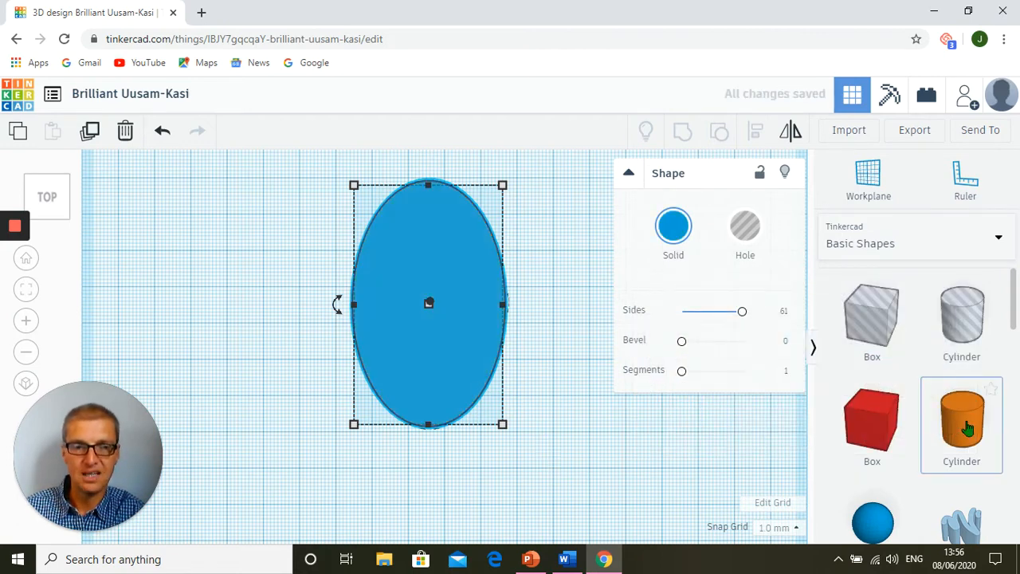
Step: Place a new cylinder over the blue oval, enlarge it to about 48 mm across, shift it over the oval's lower part and set 61 sides
drag(966, 428, 434, 323)
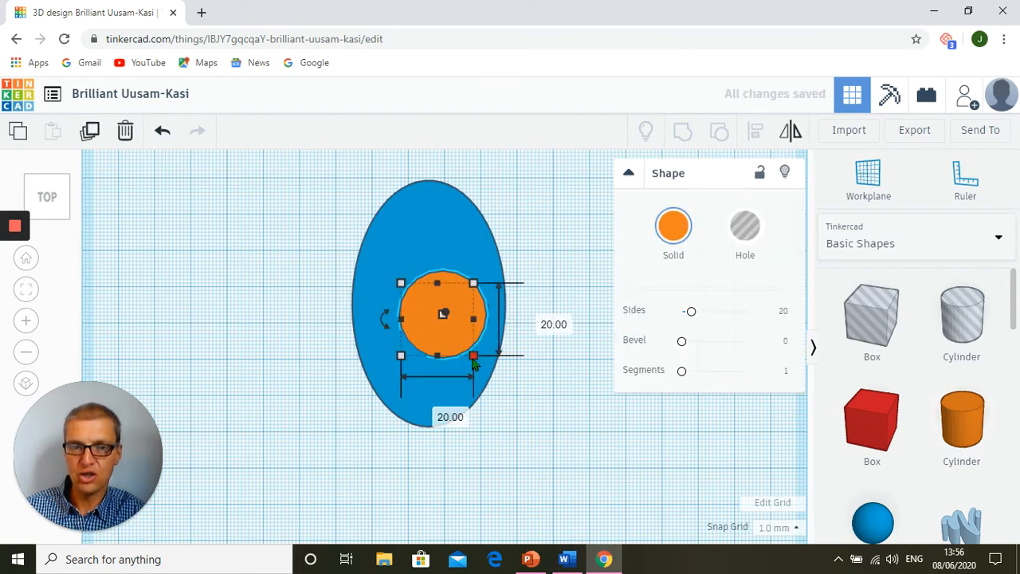
drag(475, 361, 575, 460)
drag(516, 422, 478, 399)
drag(693, 316, 746, 316)
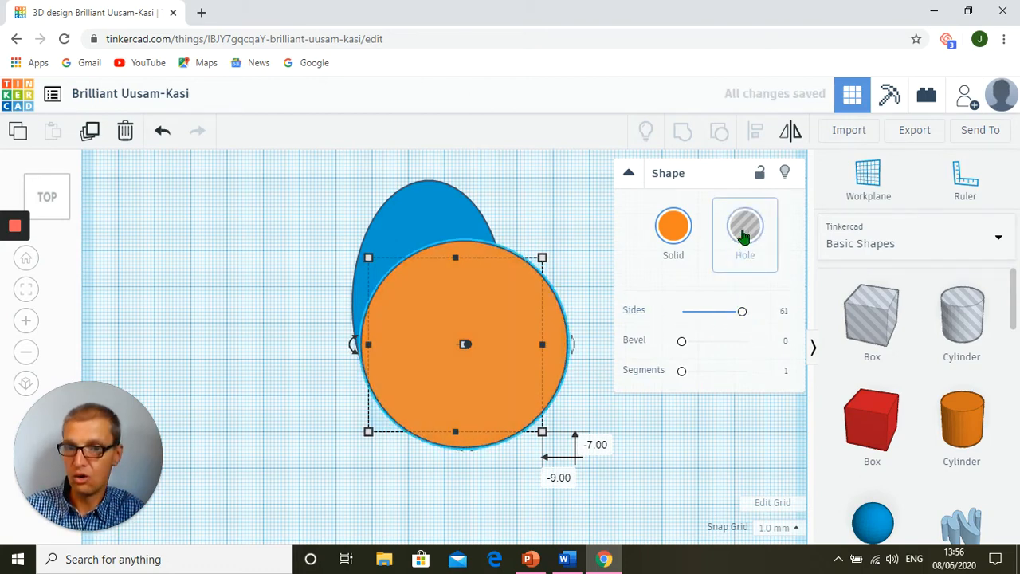
Step: Turn the large cylinder into a hole, stretch it slightly to the left and downward, and group it with the blue oval to cut a crescent
click(742, 235)
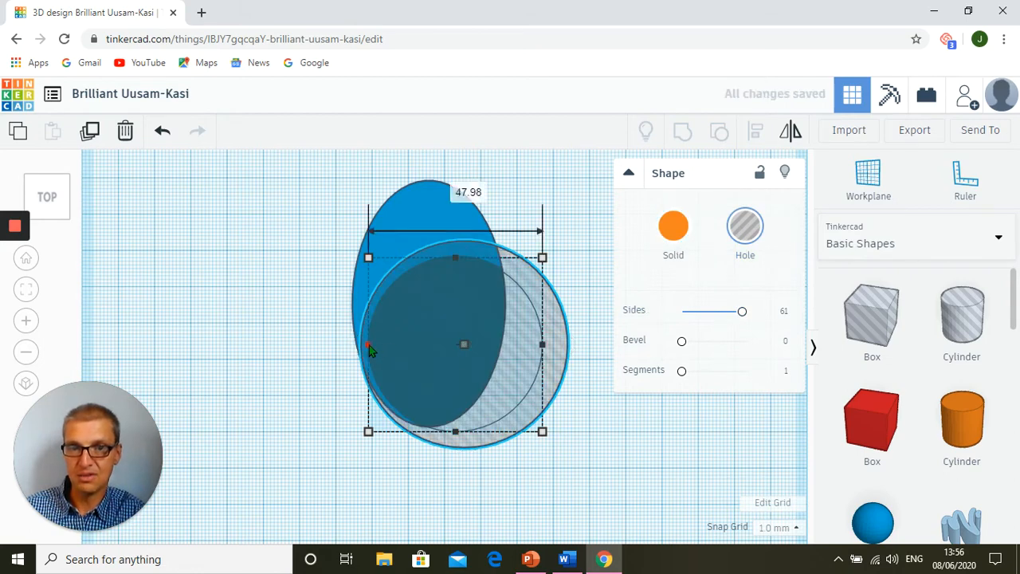
drag(369, 348, 358, 348)
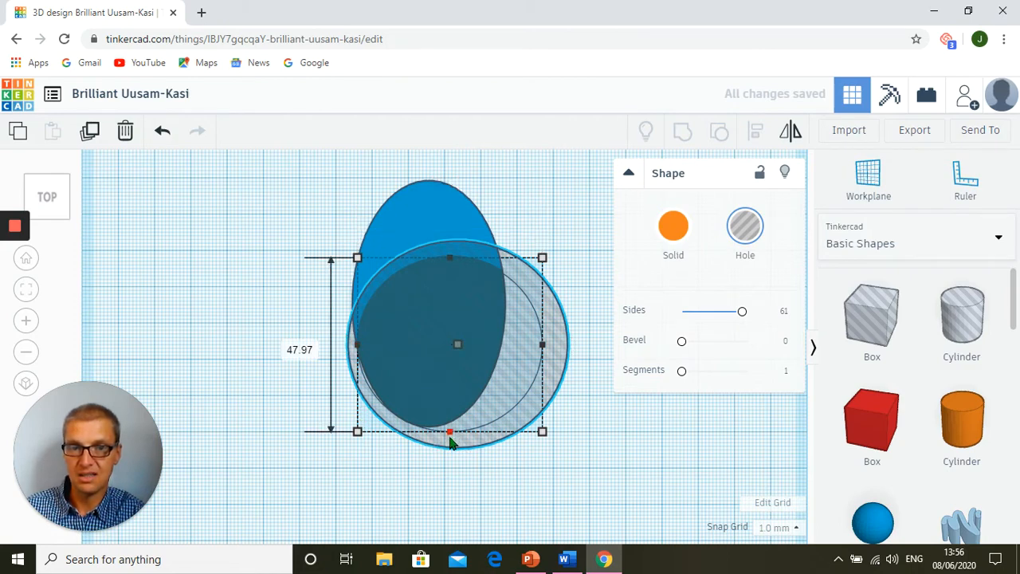
drag(450, 437, 451, 447)
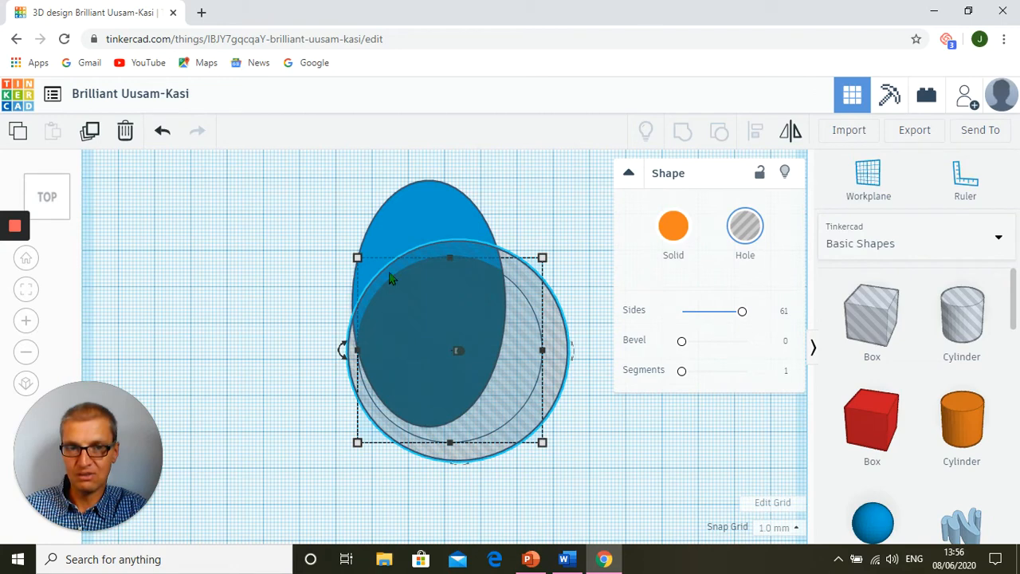
shift+click(396, 216)
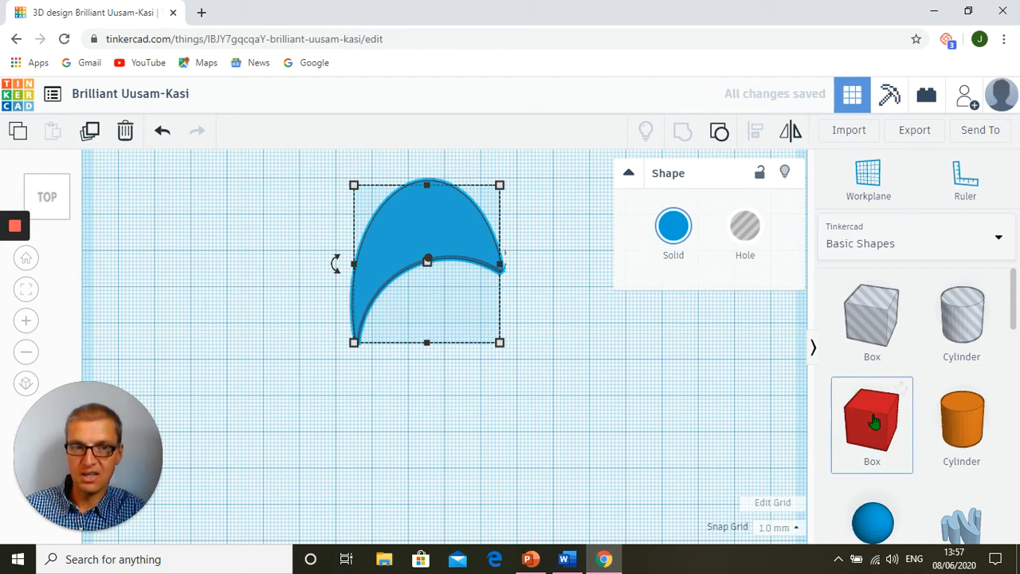
Step: Cut off the crescent's right half by grouping it with a box hole 33 mm long placed over that half
drag(860, 390, 468, 292)
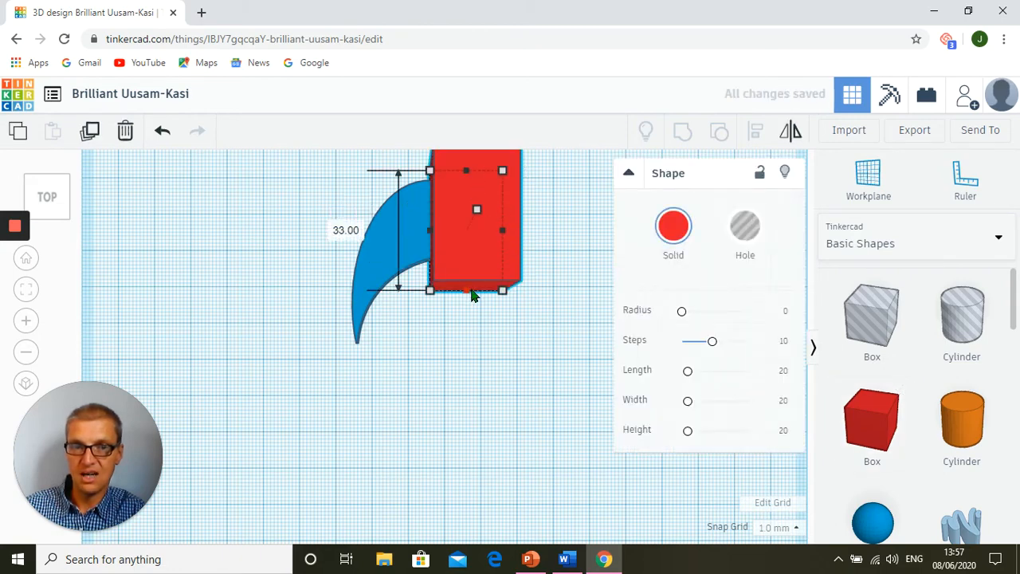
click(742, 231)
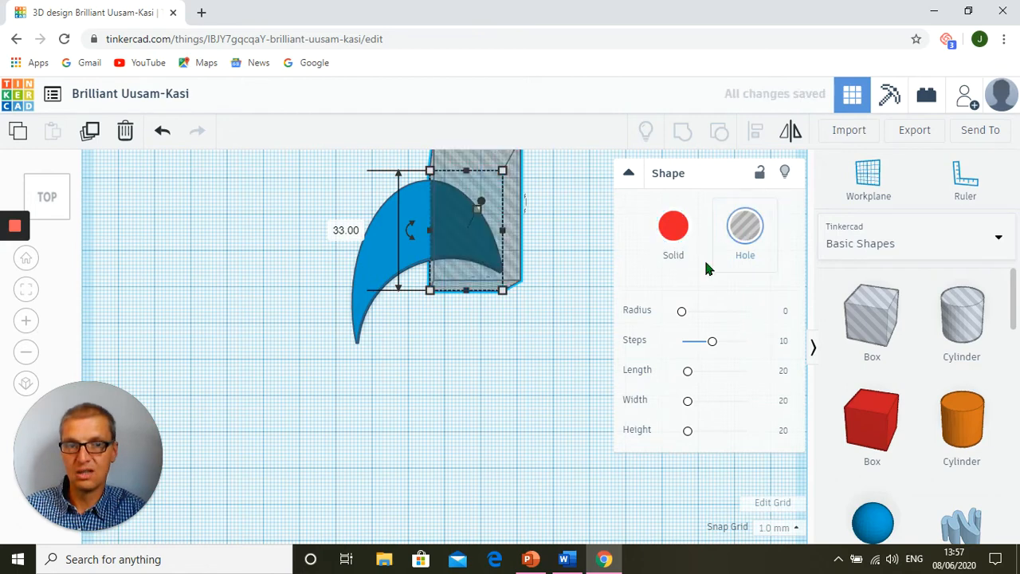
shift+click(378, 269)
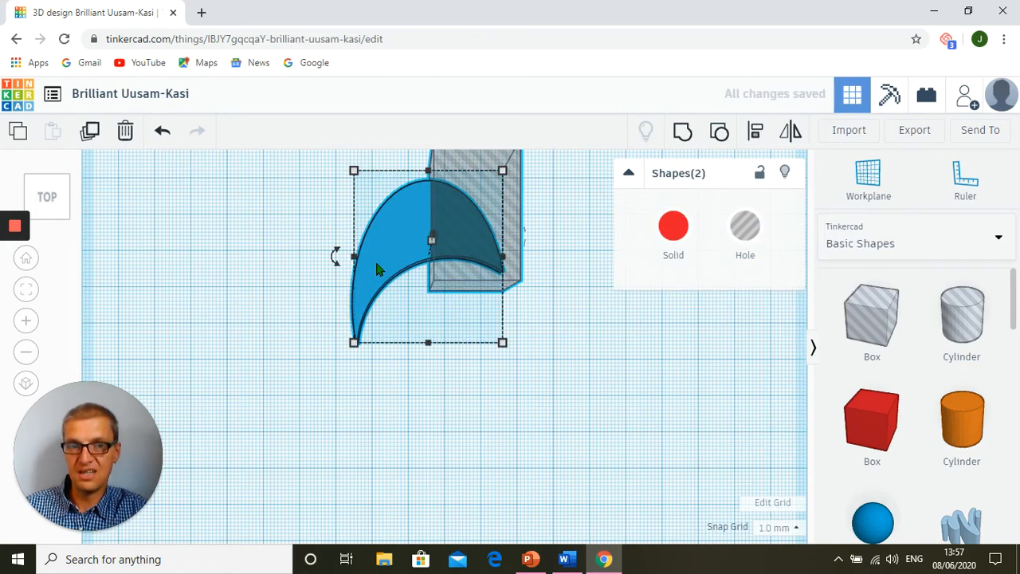
click(681, 134)
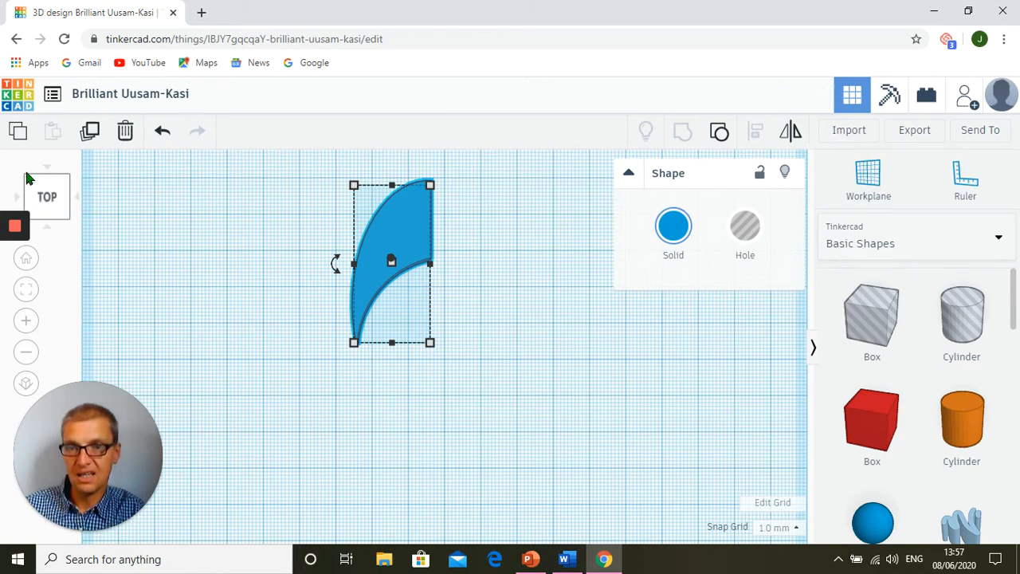
Step: Stand the blue fin upright by rotating it -91° and raise it about 20 mm so its tip rests on the workplane
drag(25, 177, 28, 185)
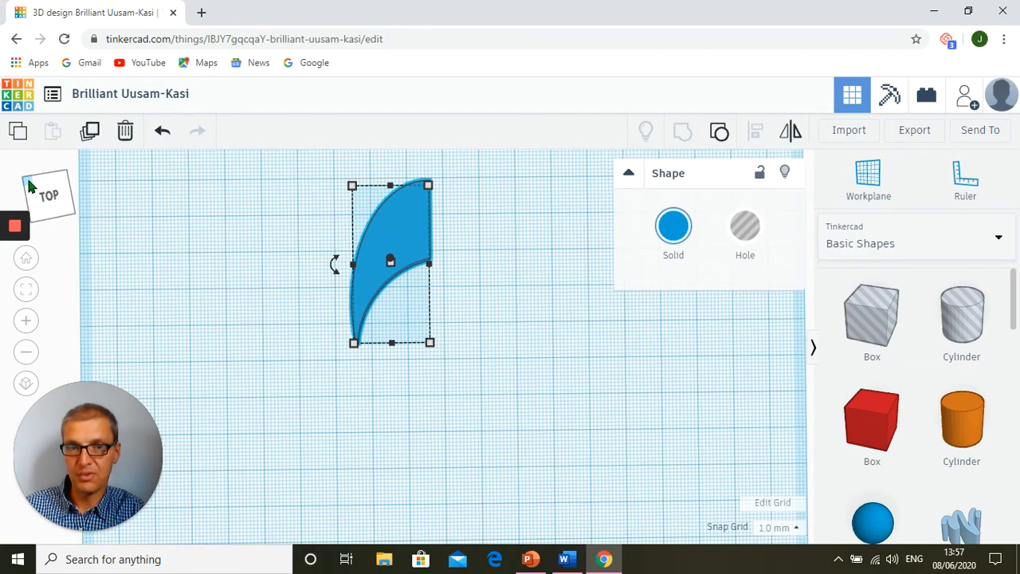
click(28, 185)
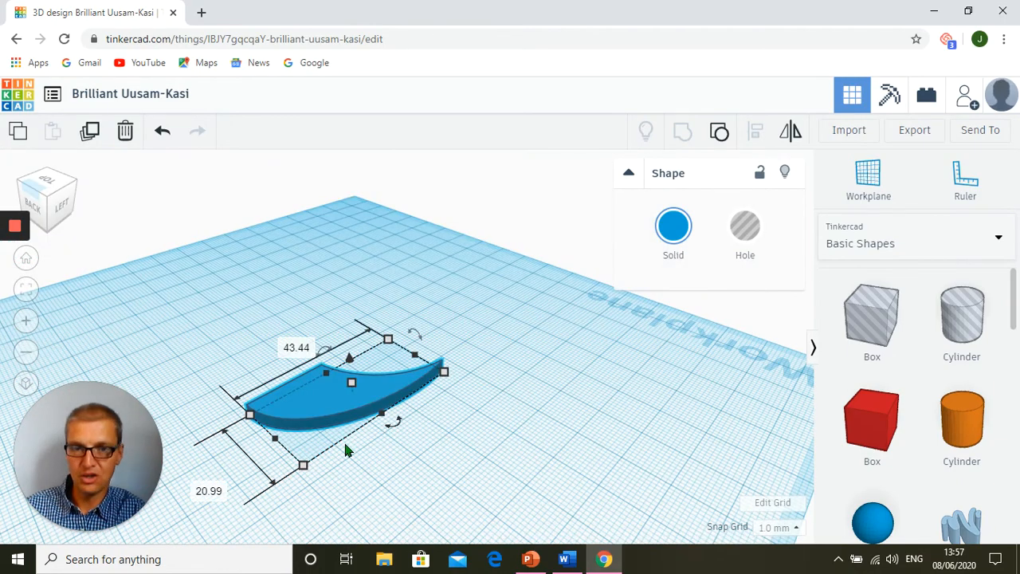
mouse_move(329, 352)
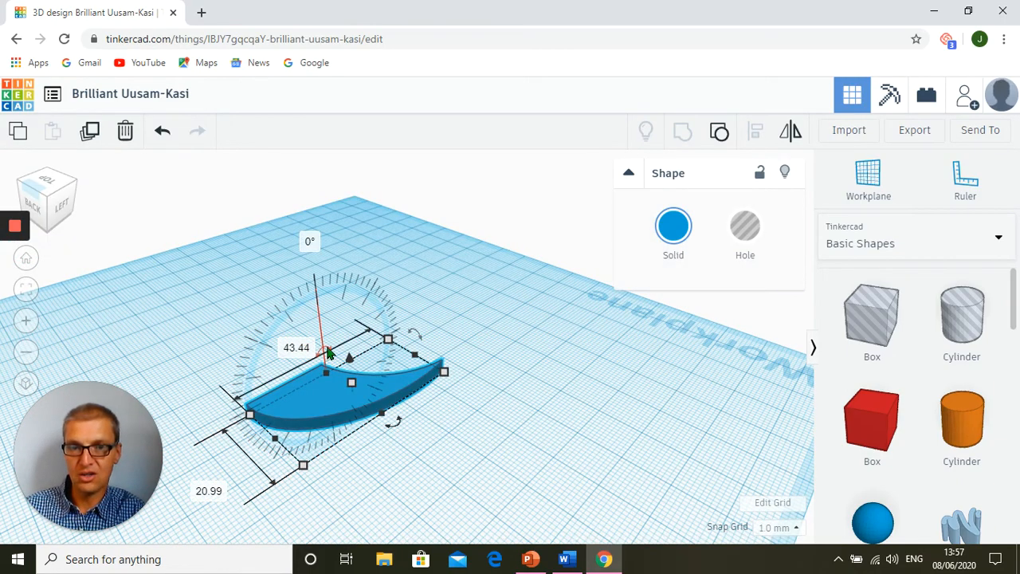
drag(328, 351, 396, 338)
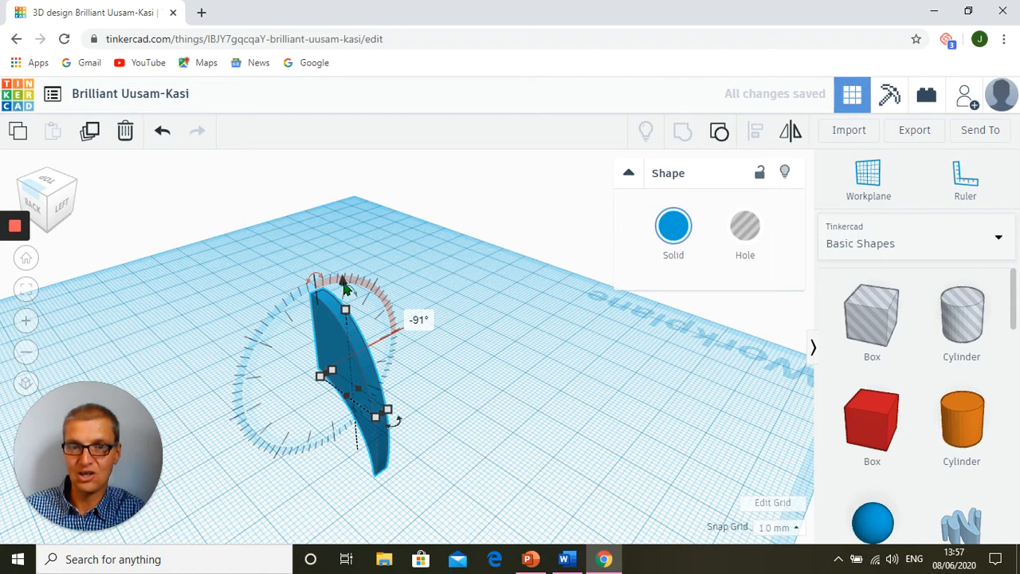
drag(344, 284, 353, 184)
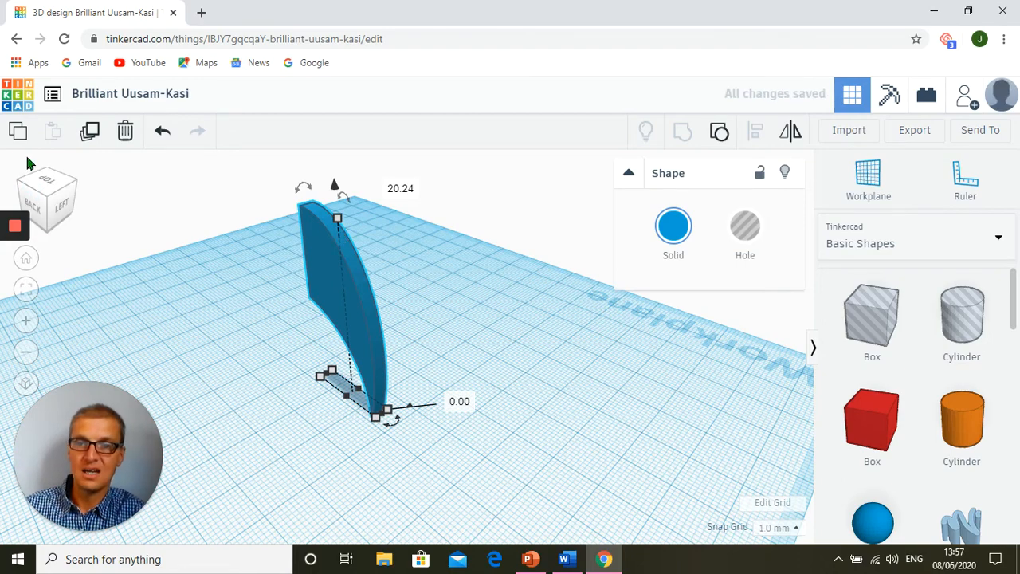
Step: Duplicate the upright fin and move the copy to the front right of the original
click(75, 183)
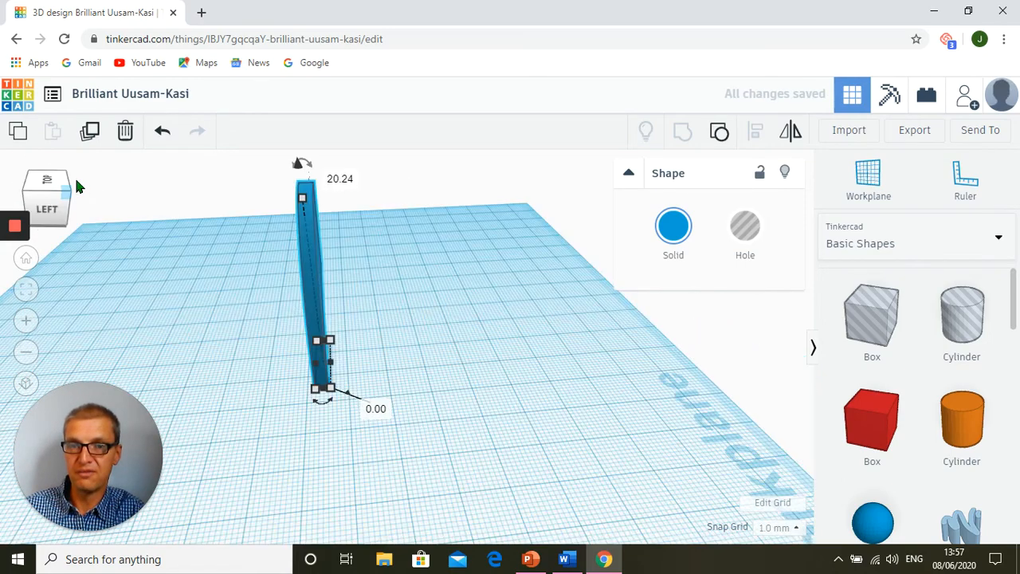
click(76, 184)
click(78, 188)
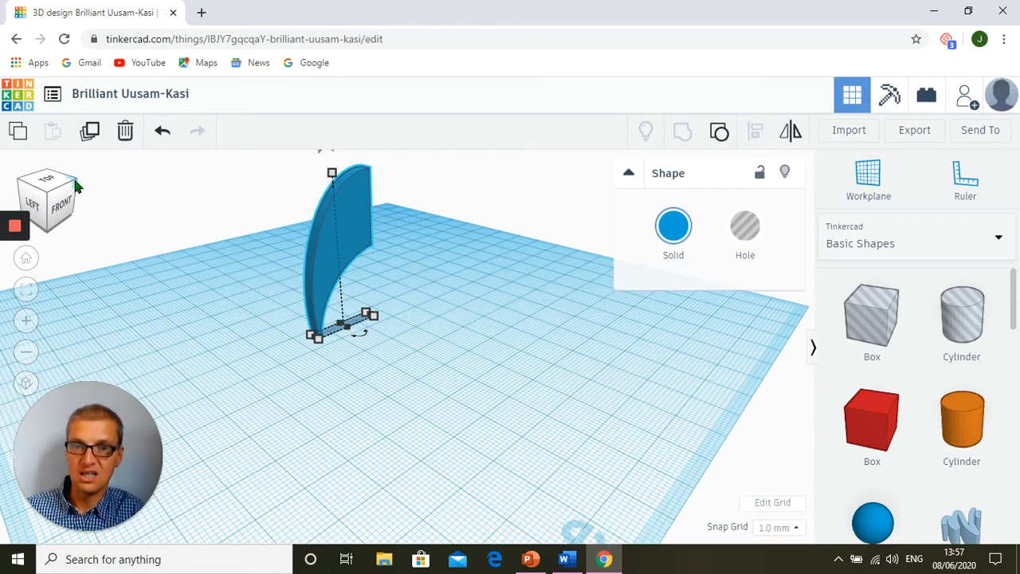
click(76, 185)
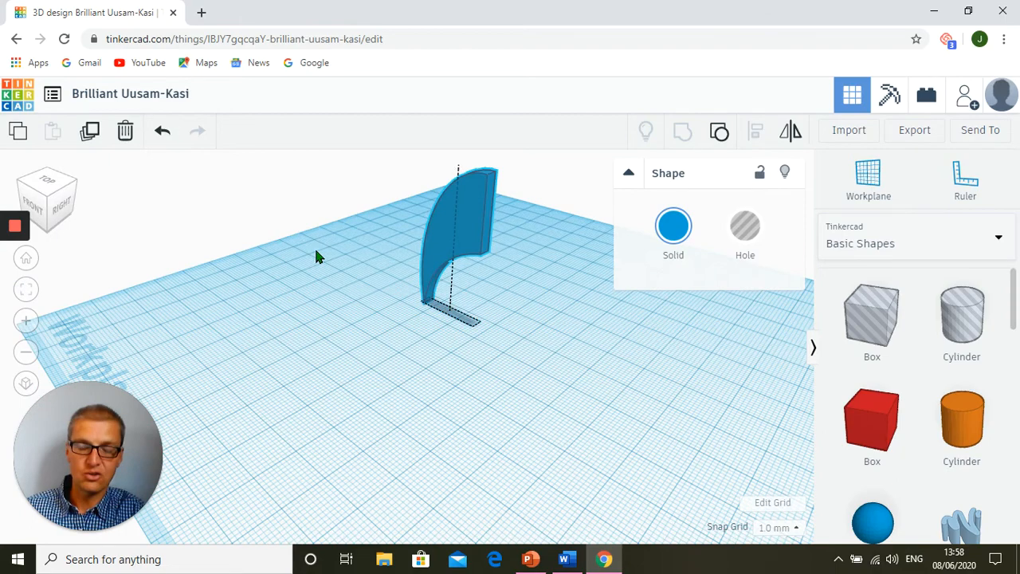
middle_drag(316, 251, 239, 374)
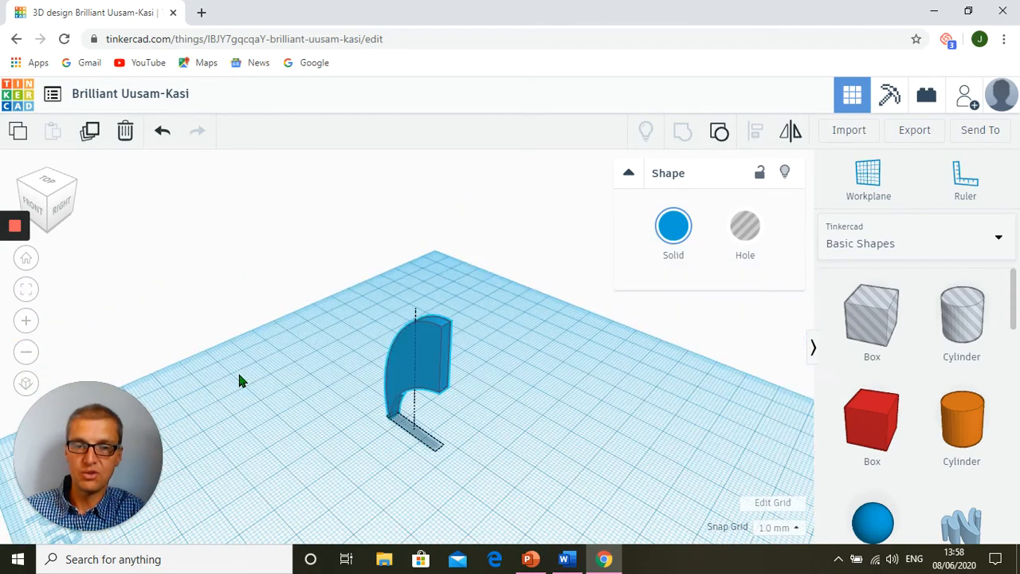
scroll(178, 322, up, 3)
scroll(176, 319, up, 2)
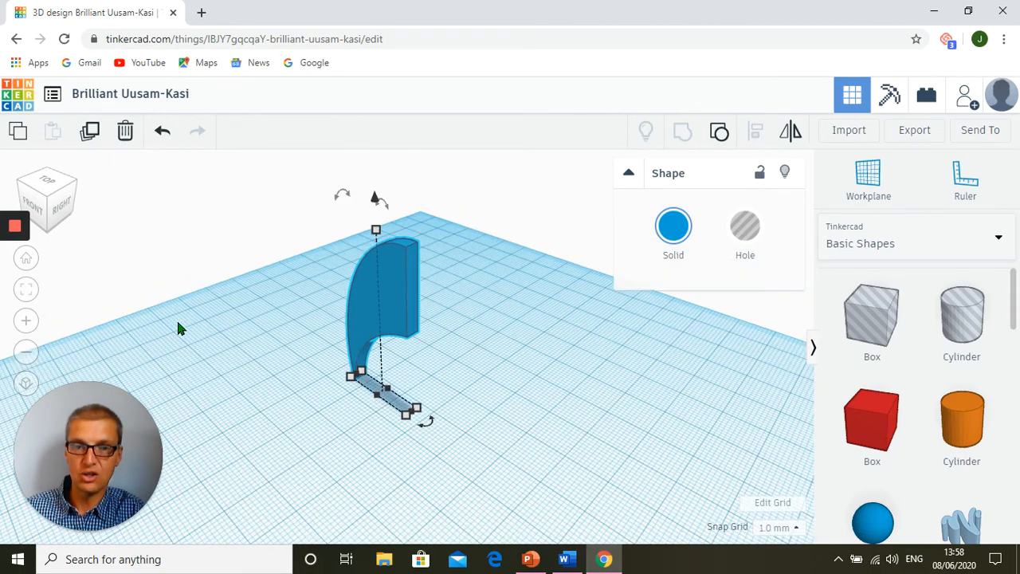
scroll(223, 354, up, 2)
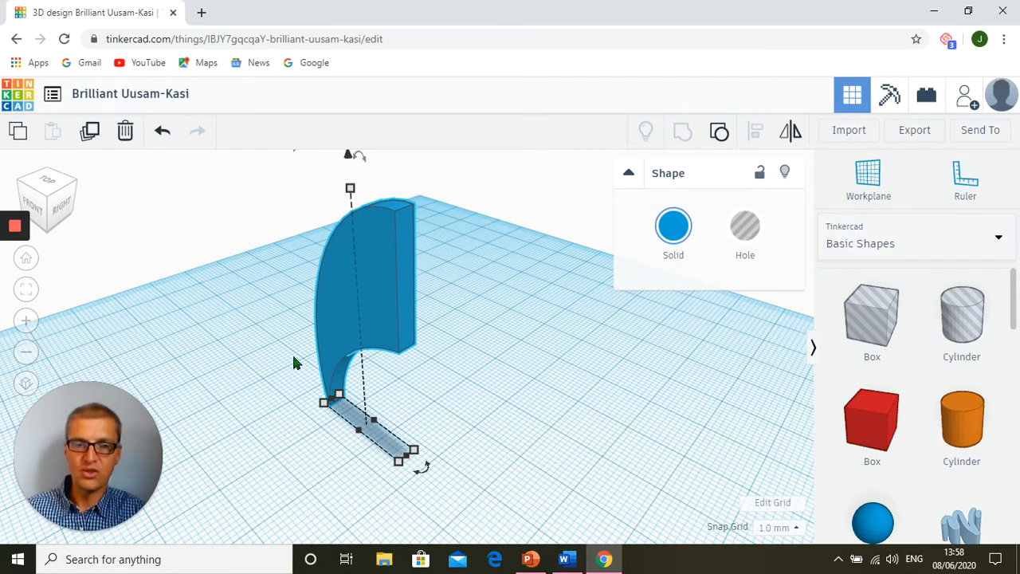
click(90, 132)
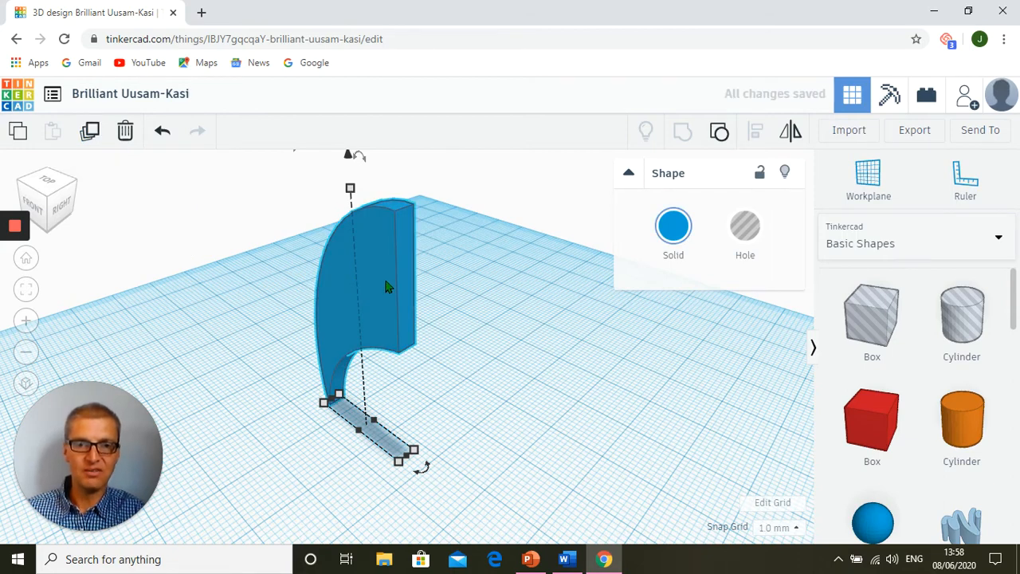
drag(377, 279, 547, 337)
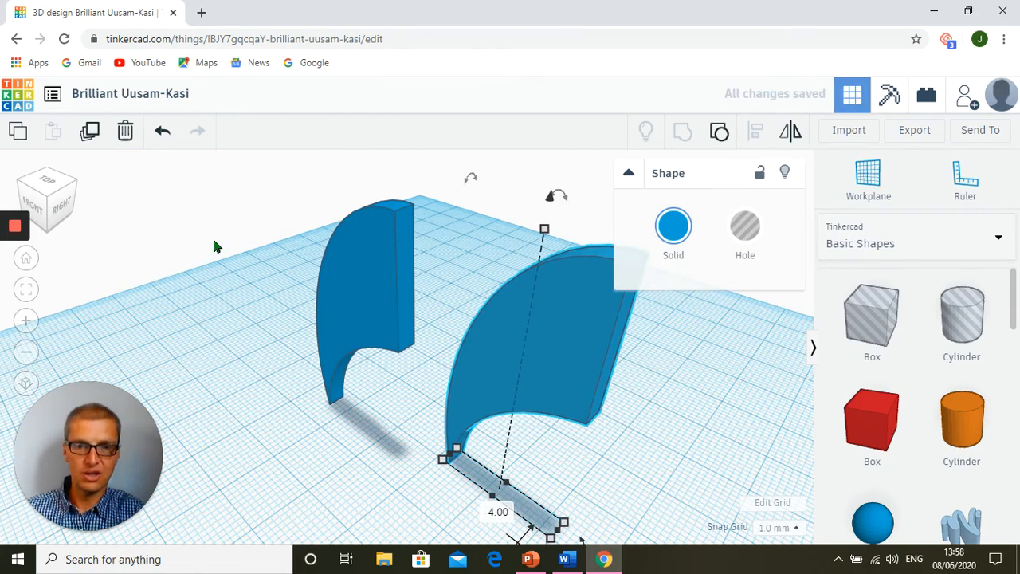
Step: Rotate the copied fin 180° about the vertical axis so that it mirrors the original fin
scroll(214, 240, up, 3)
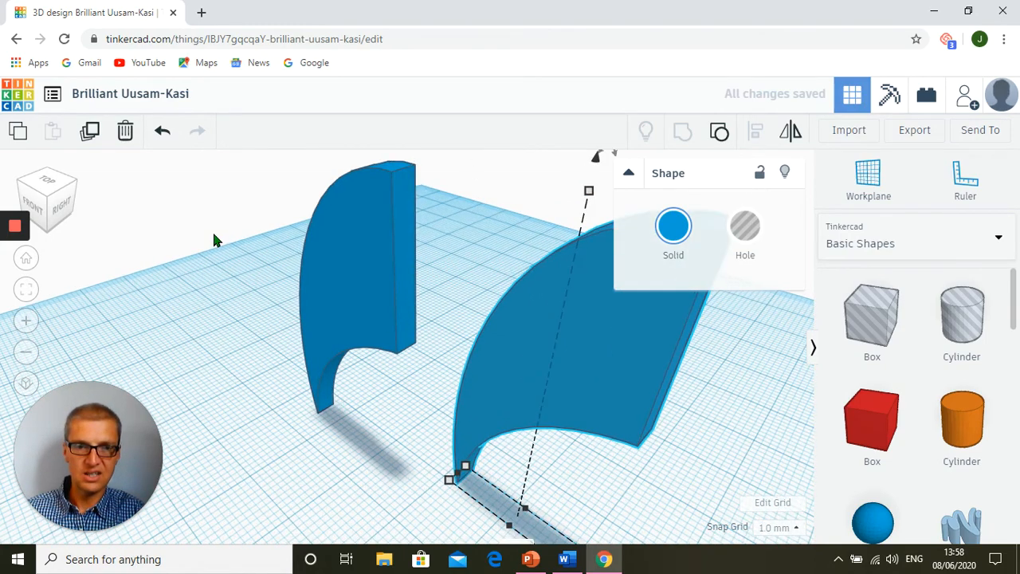
scroll(208, 240, down, 4)
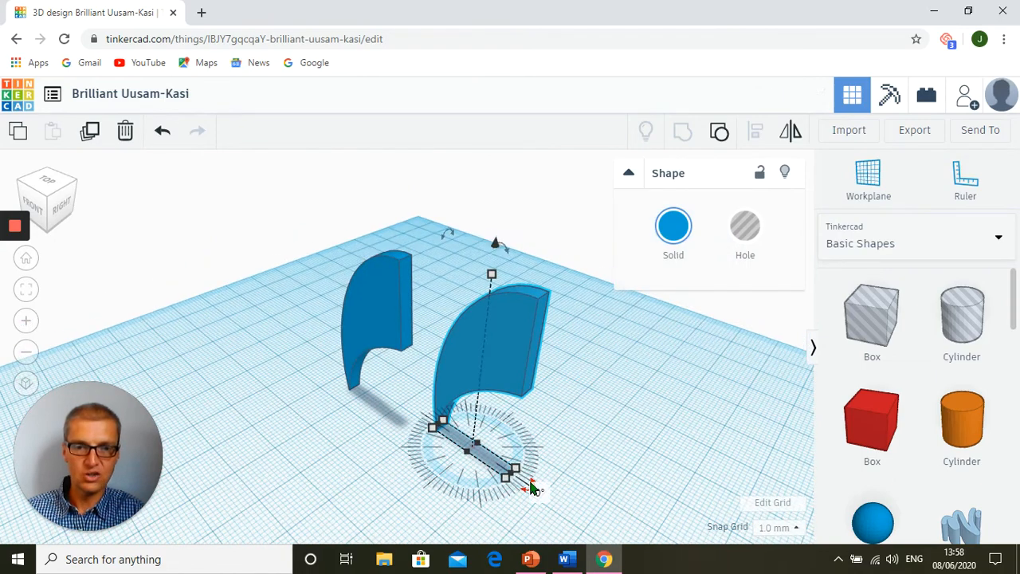
drag(532, 489, 334, 414)
click(390, 431)
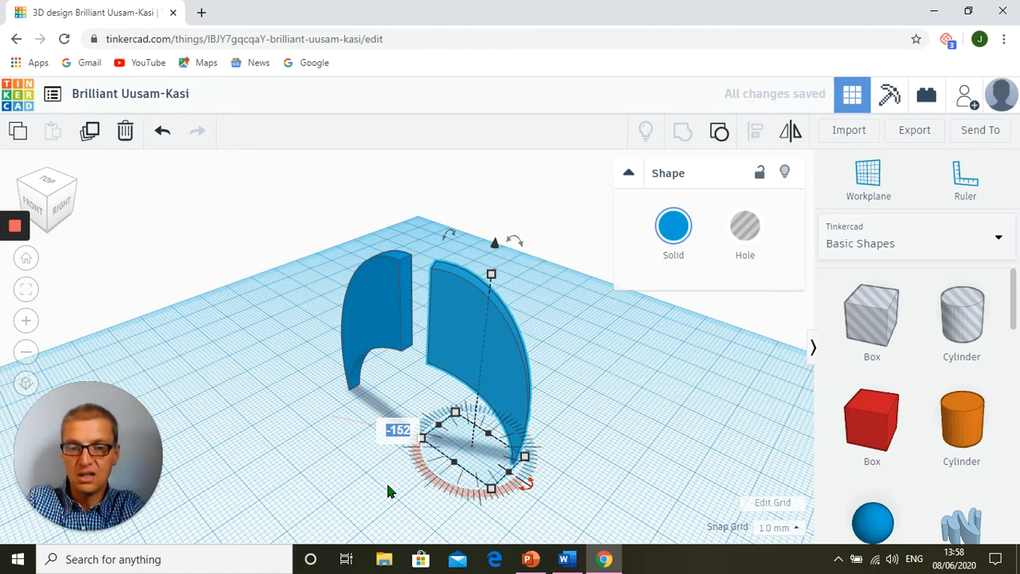
text(189)
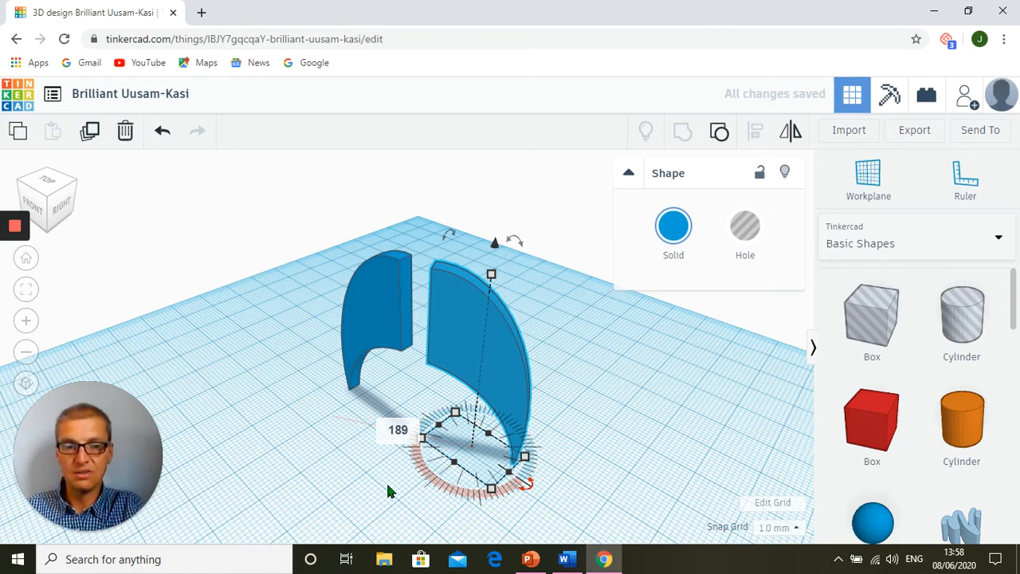
key(BackSpace)
text(0)
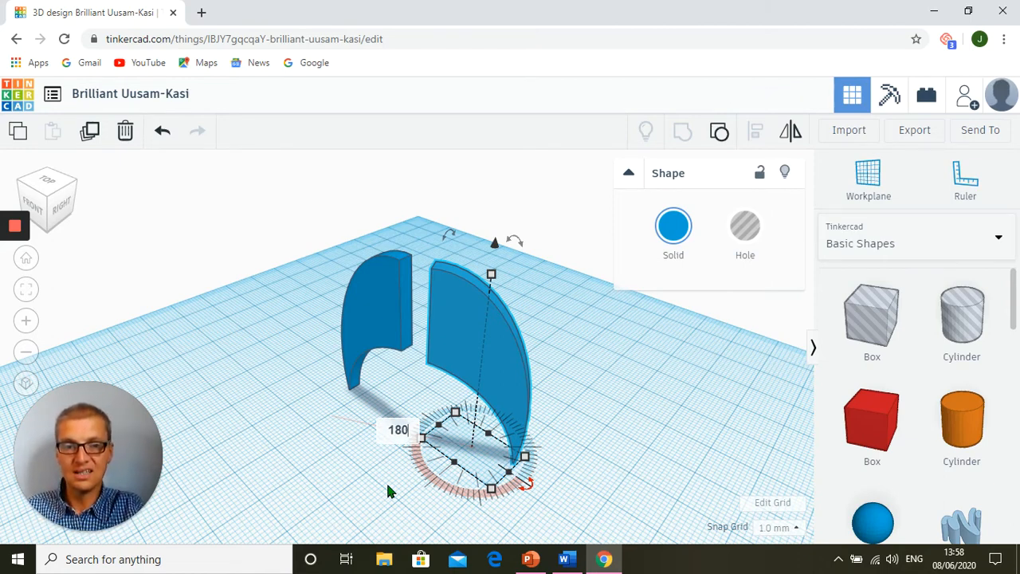
key(Return)
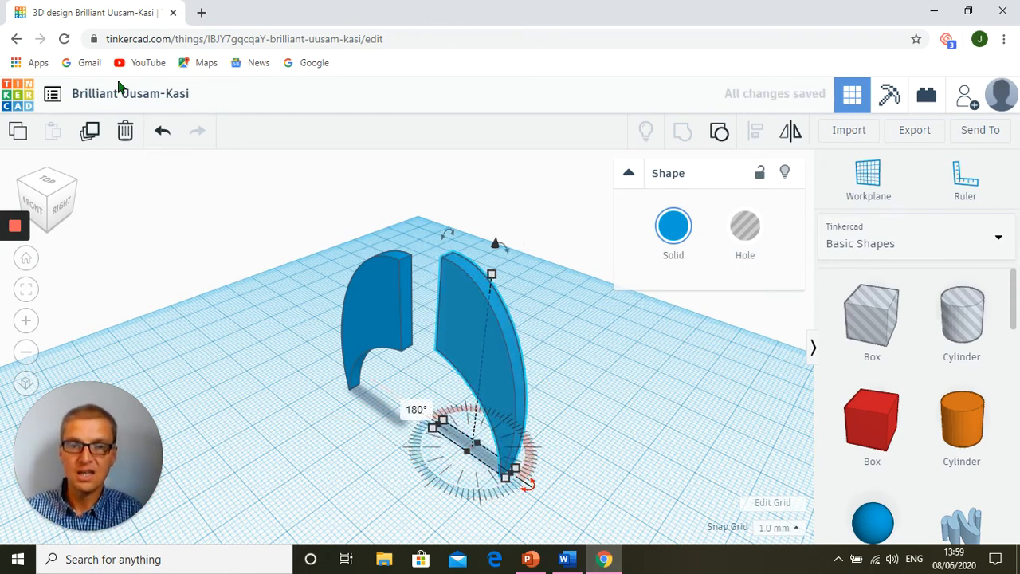
Step: Try to align both fins to their left edges in the top view, and undo the alignment
click(44, 183)
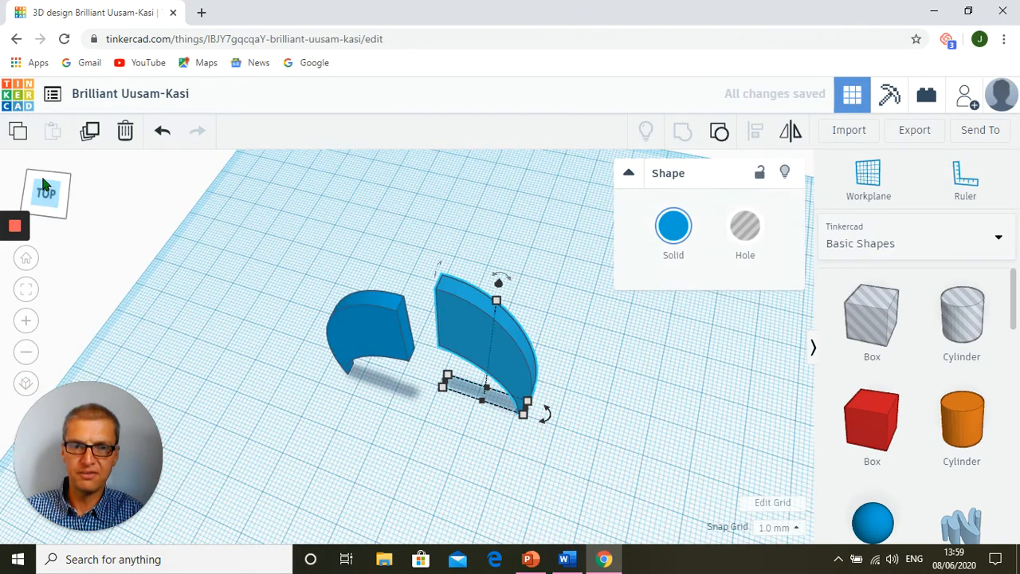
drag(247, 252, 559, 431)
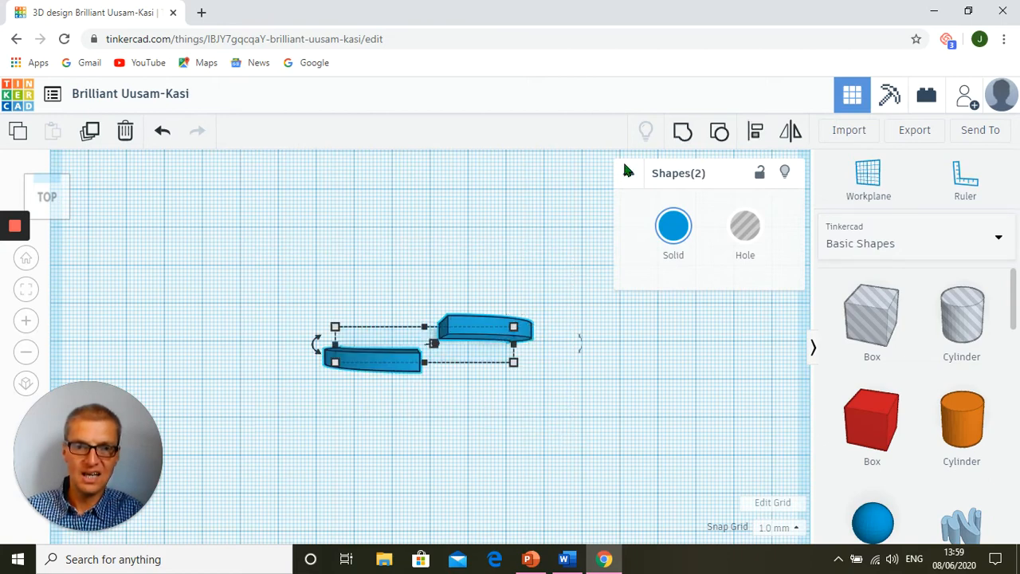
click(752, 143)
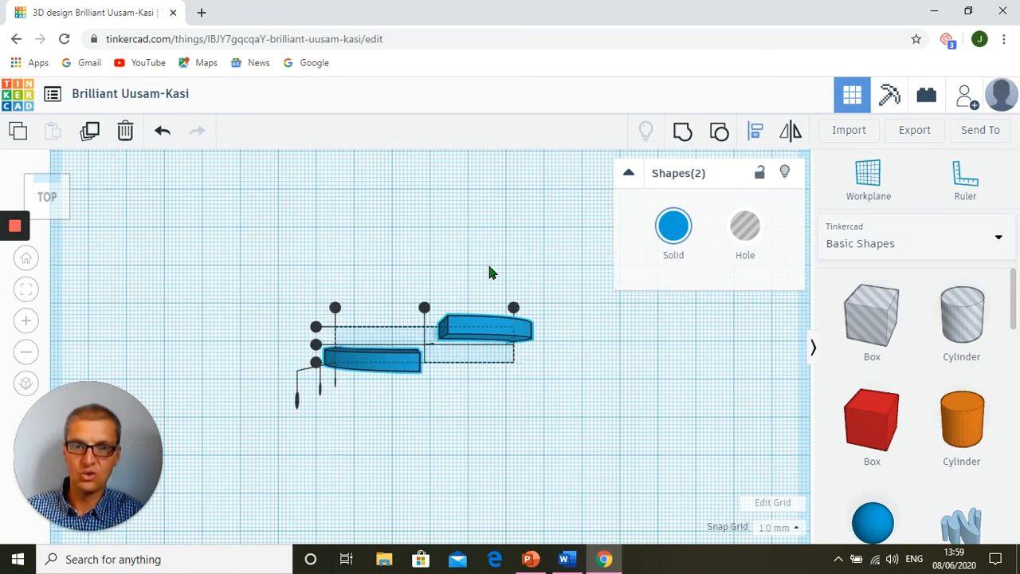
click(334, 309)
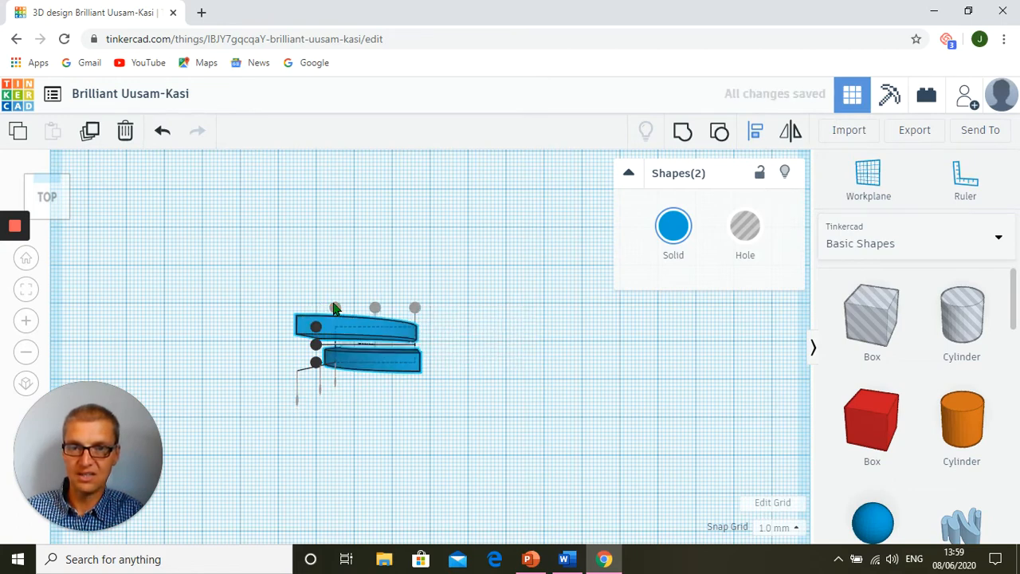
click(414, 313)
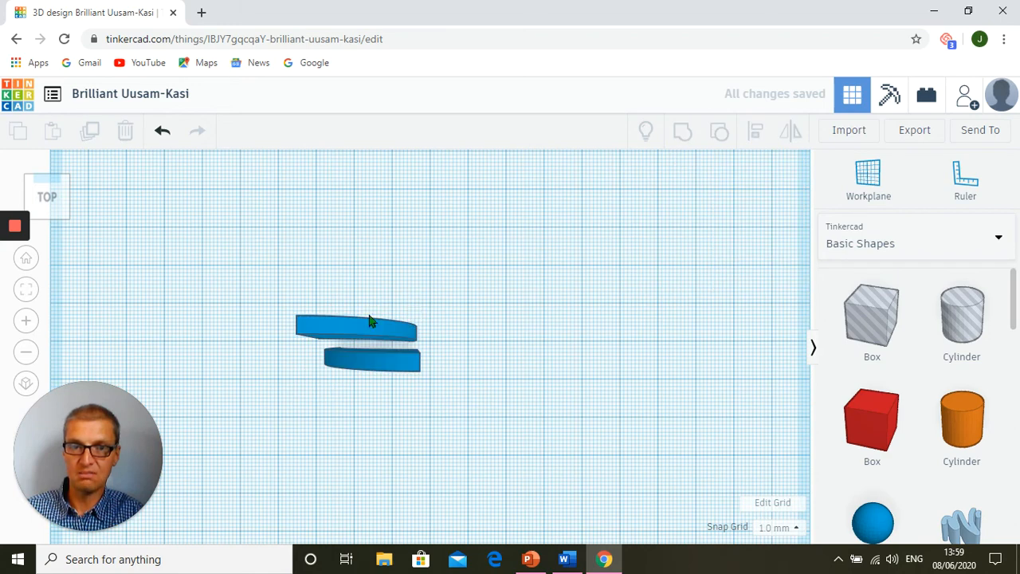
click(163, 134)
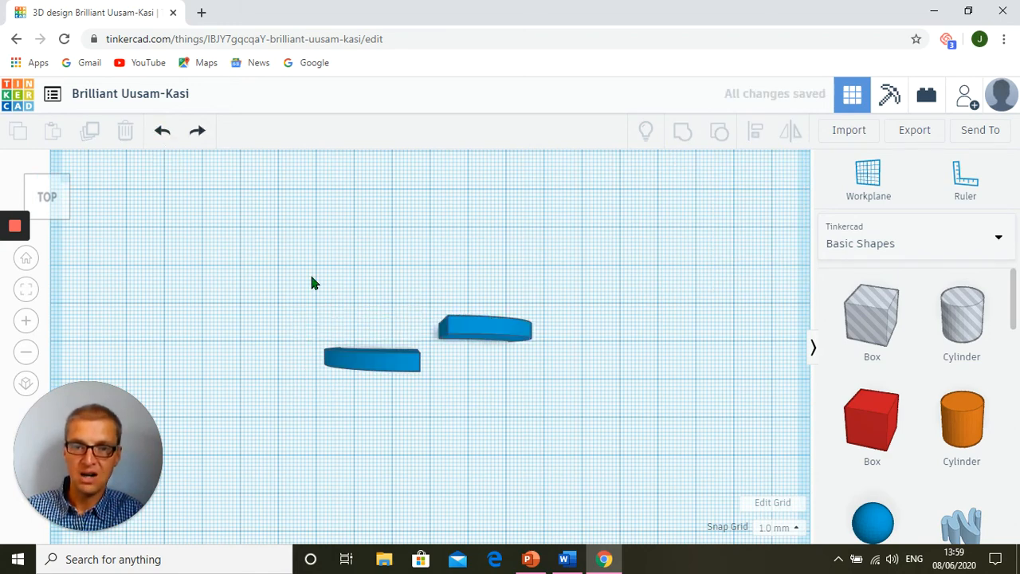
Step: Select both fins and align their centres front to back so they stand in one line
drag(312, 282, 576, 407)
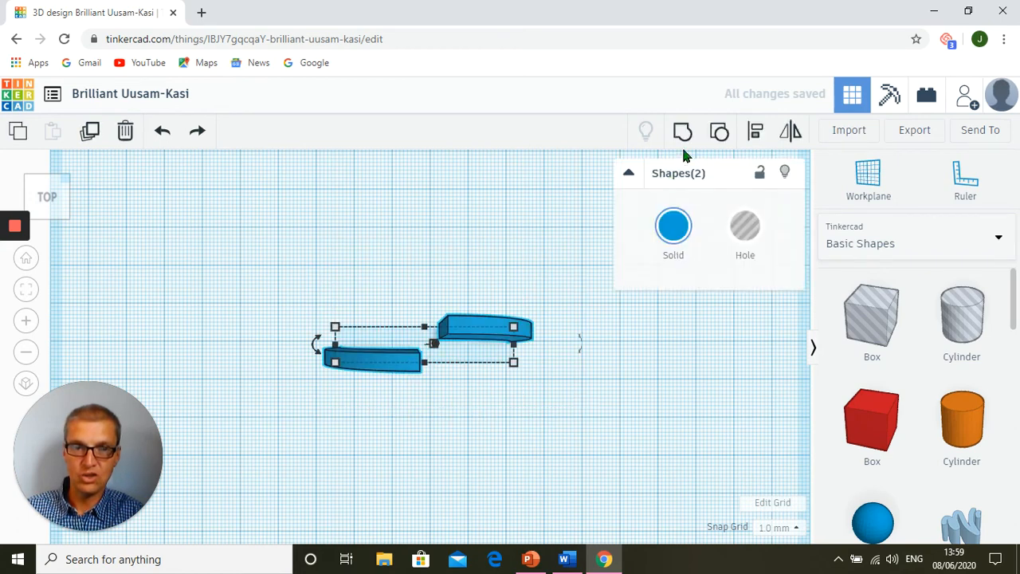
click(755, 135)
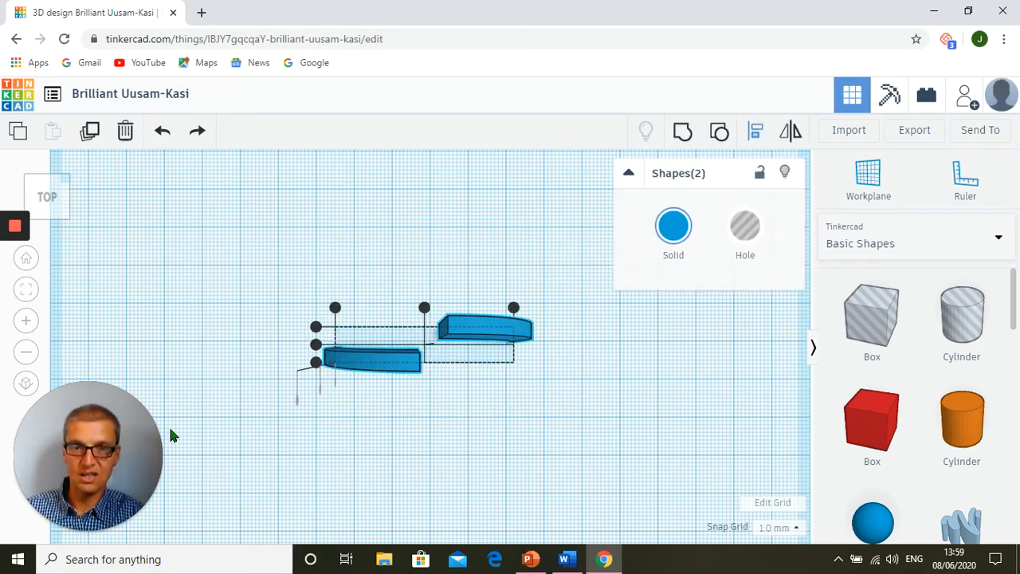
click(316, 346)
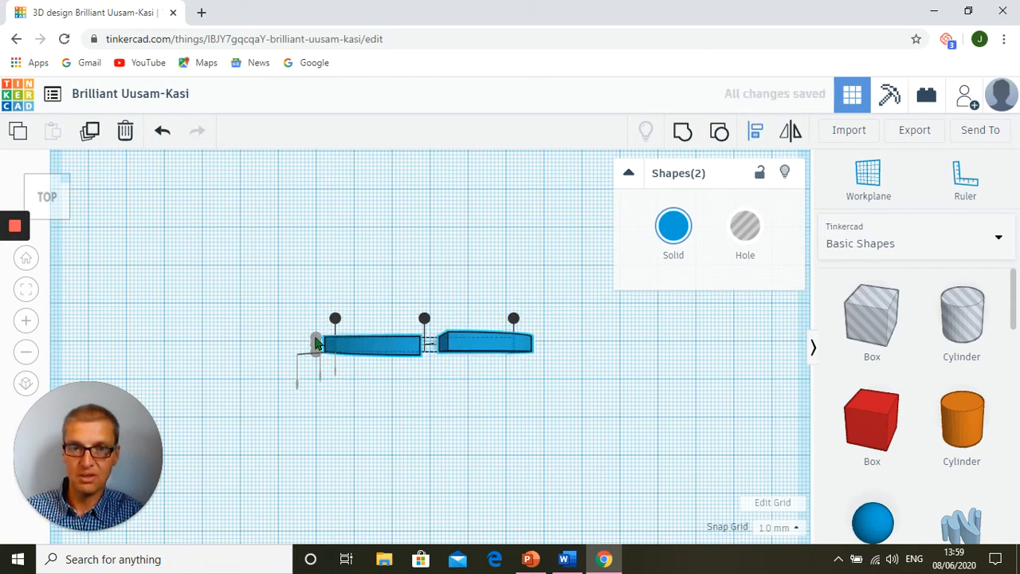
key(Escape)
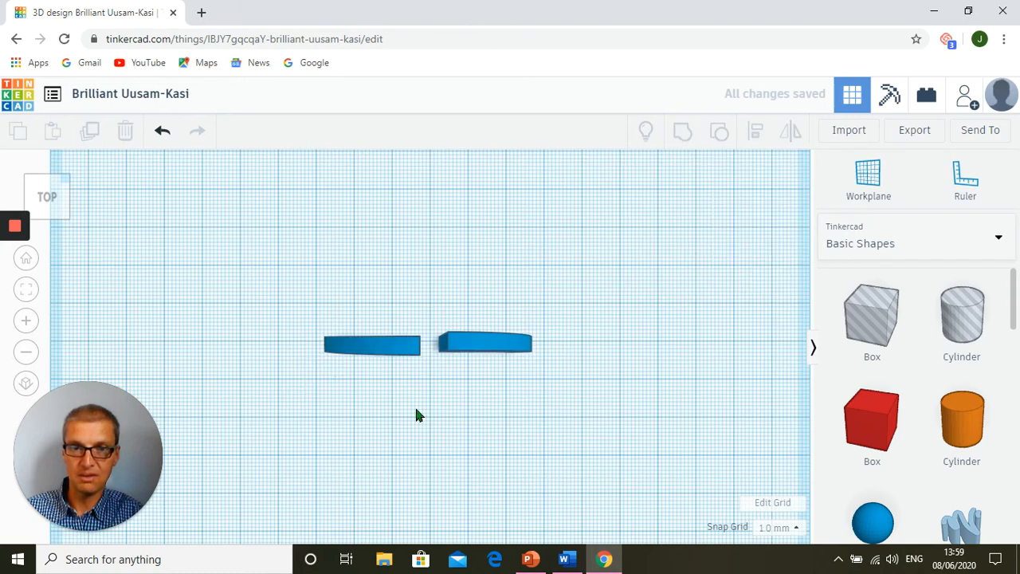
Step: Check from the side how the two fins line up, using the Align tool on both
click(67, 222)
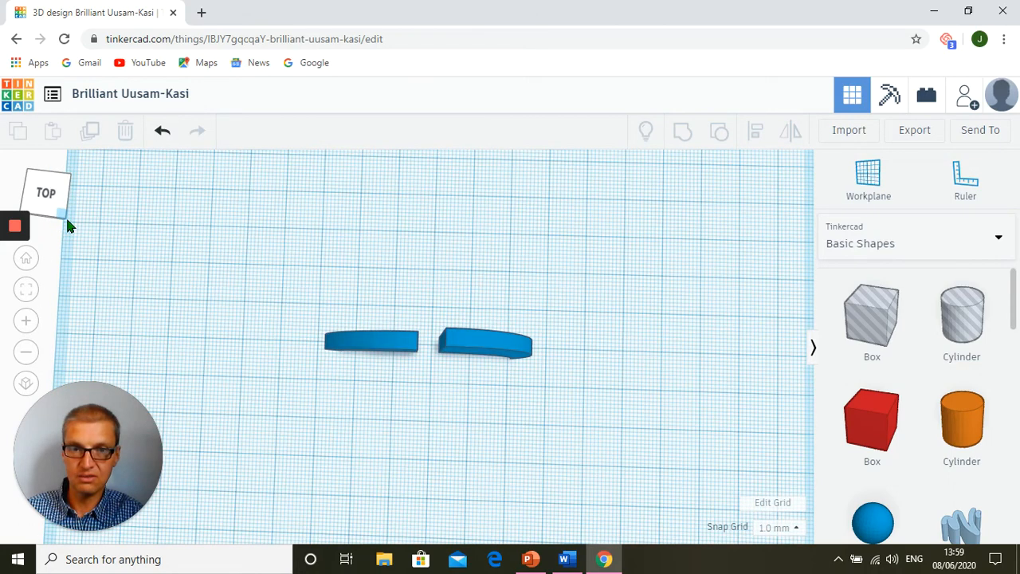
click(66, 223)
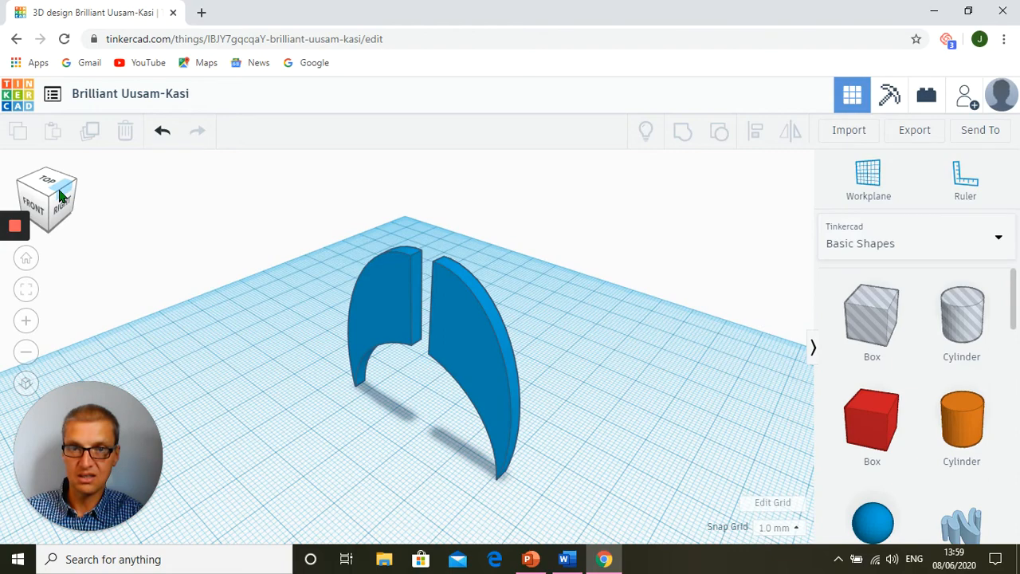
click(60, 195)
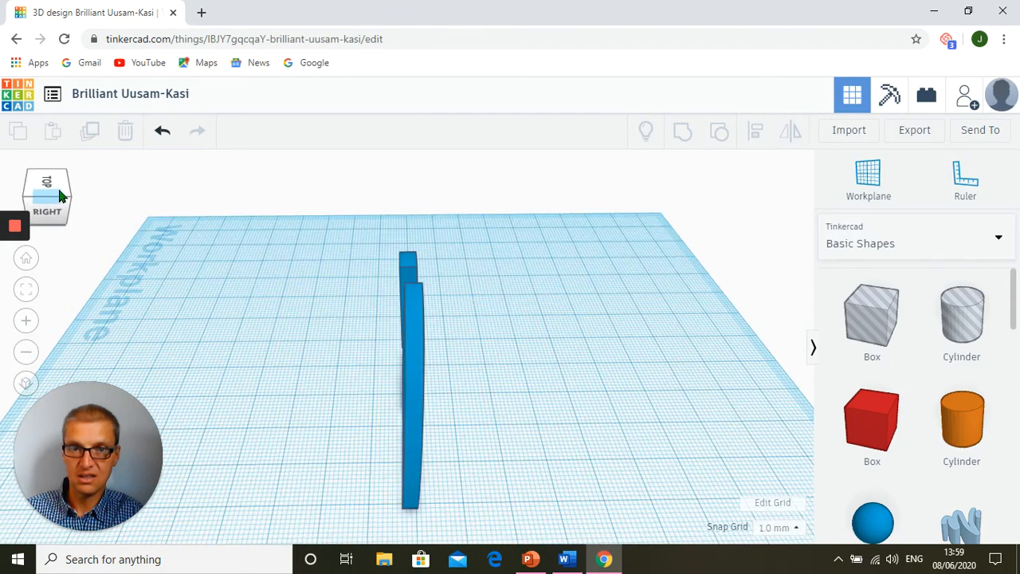
drag(276, 212, 494, 524)
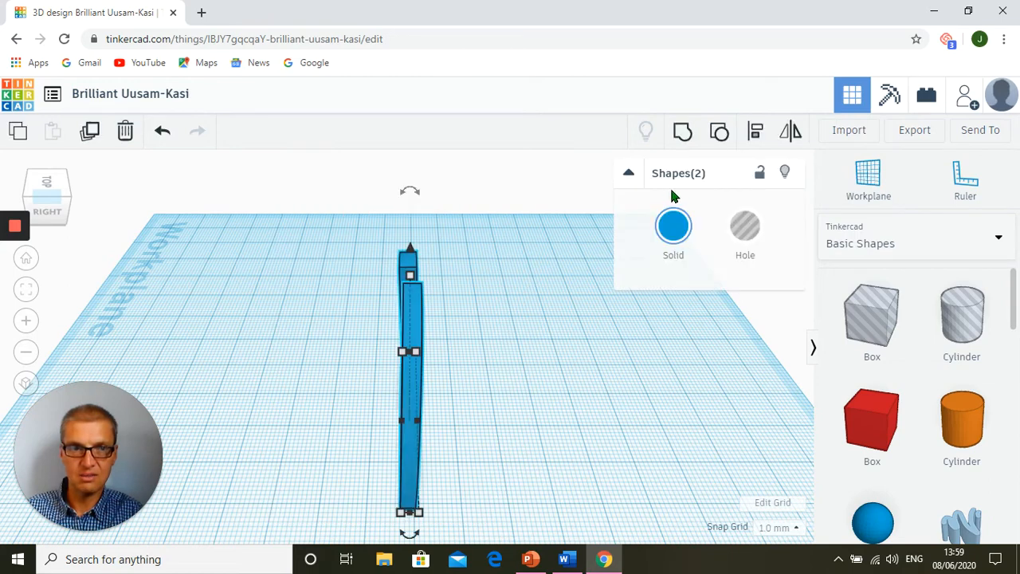
click(757, 134)
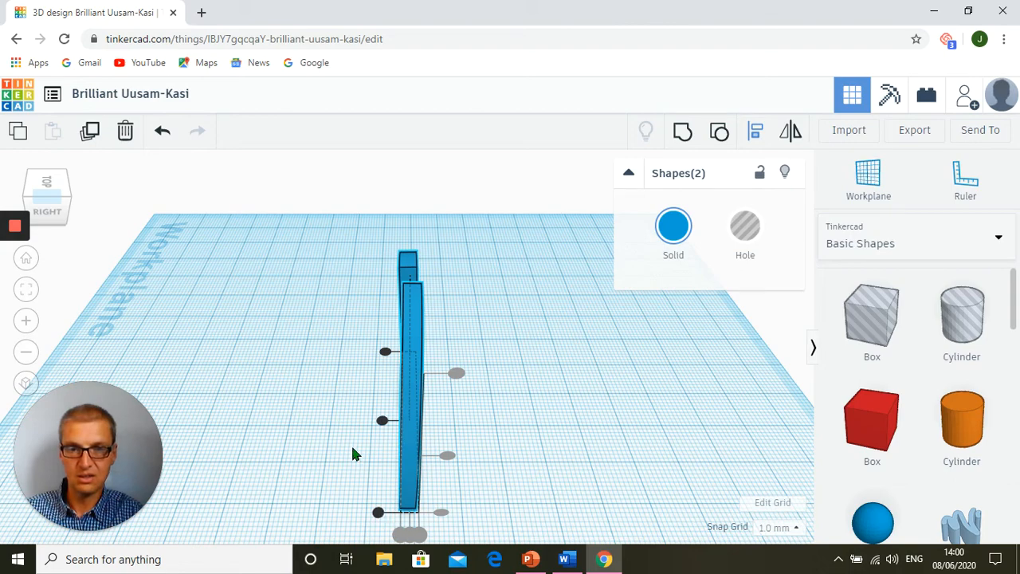
Step: From the back view, move the left-hand fin about 7 mm outward to widen the gap between the two fins
click(71, 206)
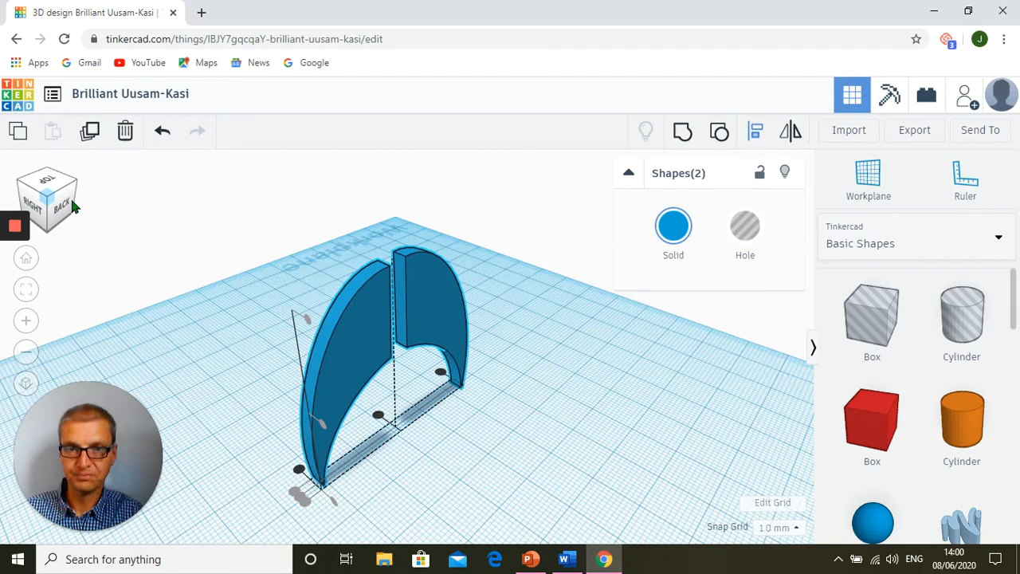
click(63, 193)
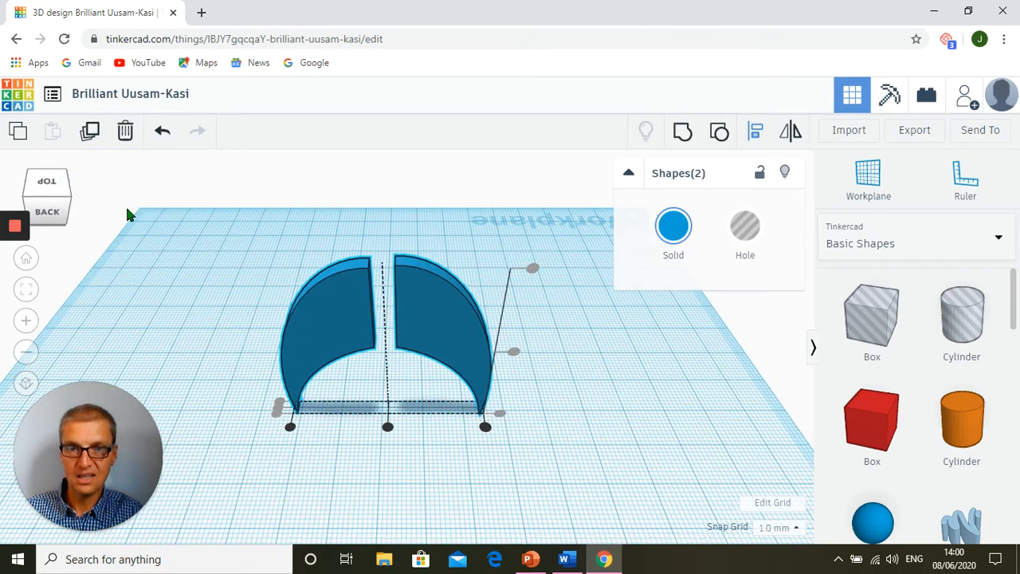
click(324, 309)
click(239, 264)
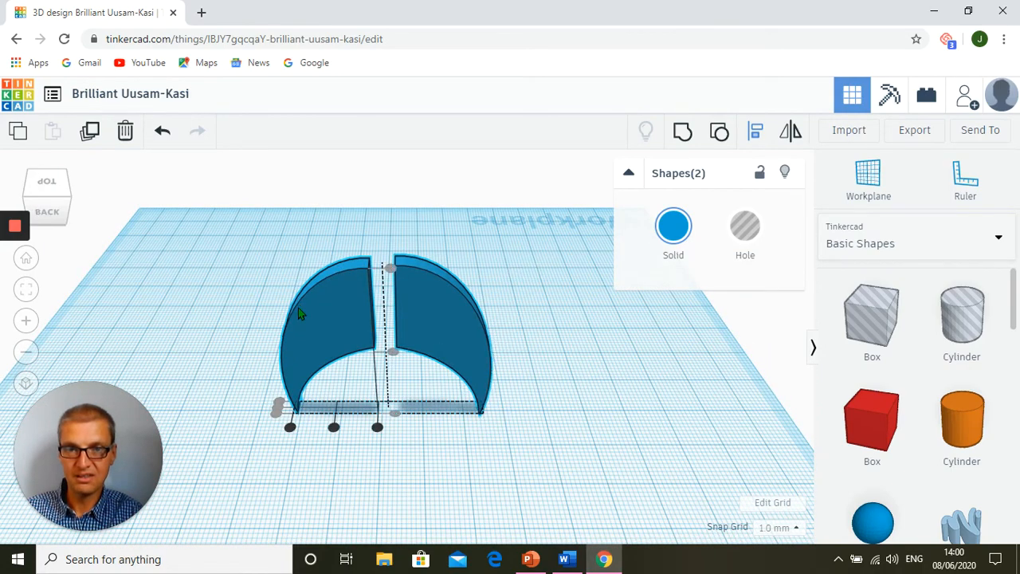
click(321, 310)
drag(321, 315, 286, 309)
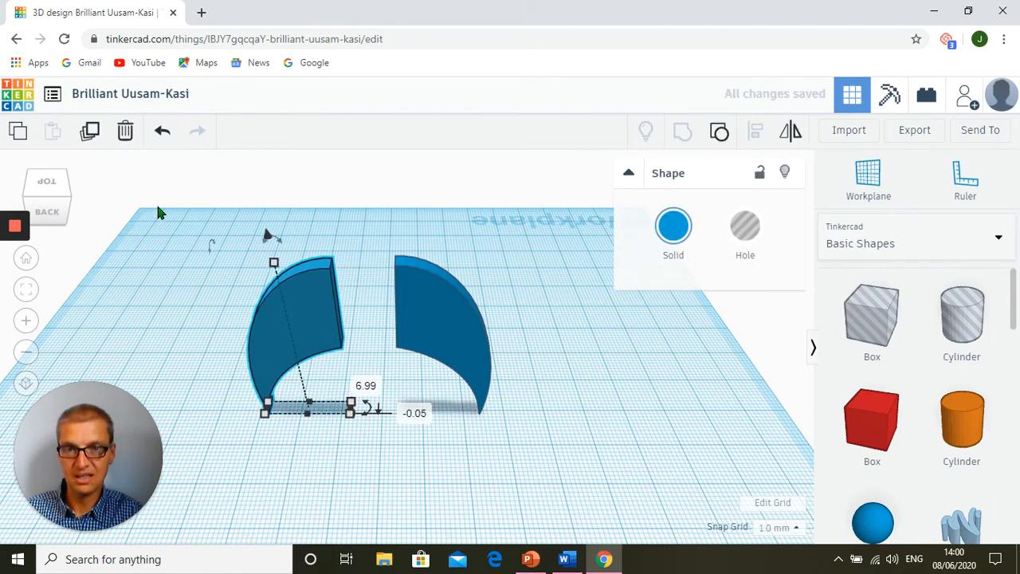
Step: Align both fins to their common centre line front to back and group them into one shape
drag(510, 429, 538, 445)
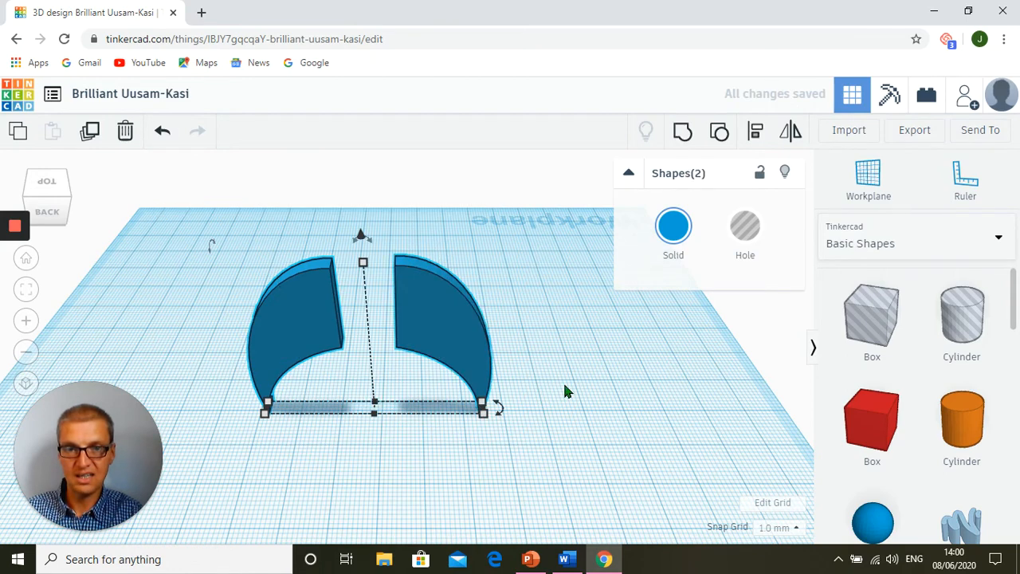
click(755, 130)
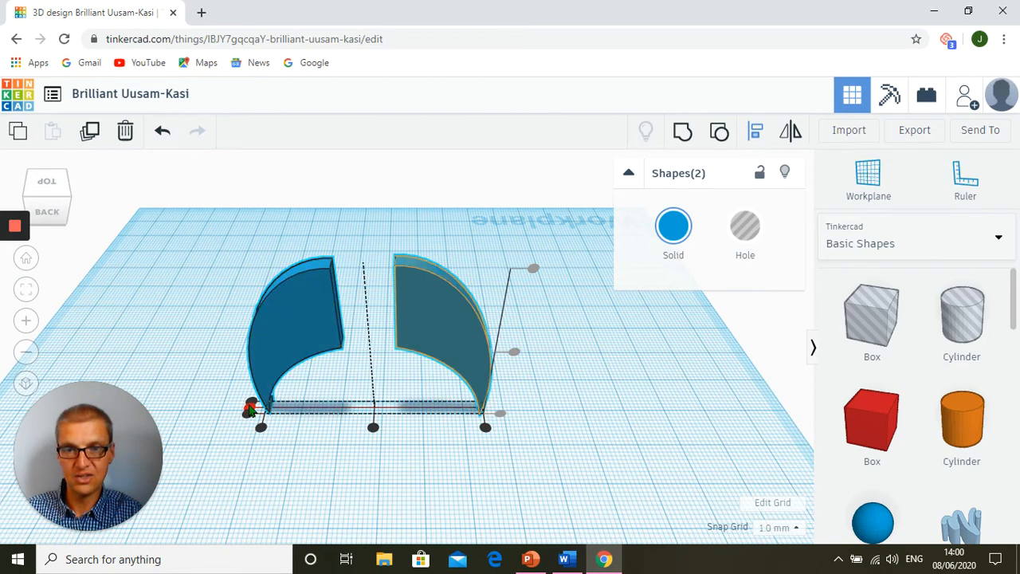
click(249, 409)
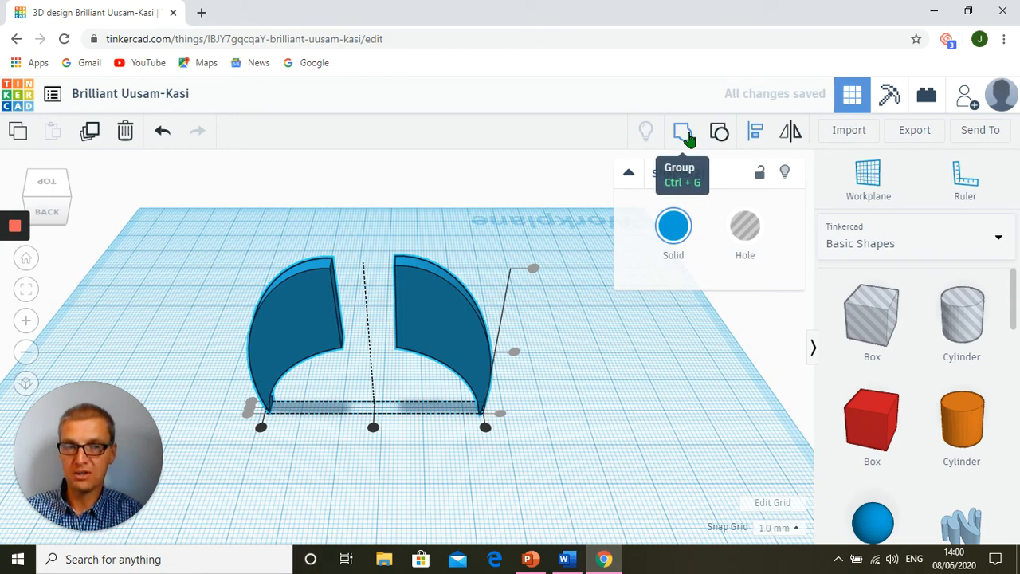
click(683, 133)
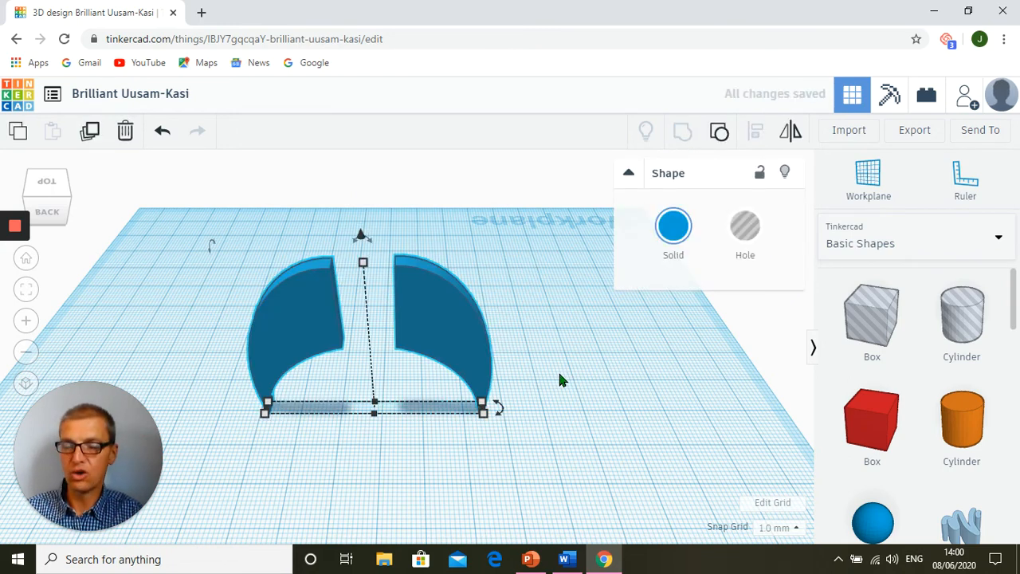
Step: Cross the fin pair with a duplicate rotated a quarter turn about the vertical axis, and group both pairs together
click(93, 136)
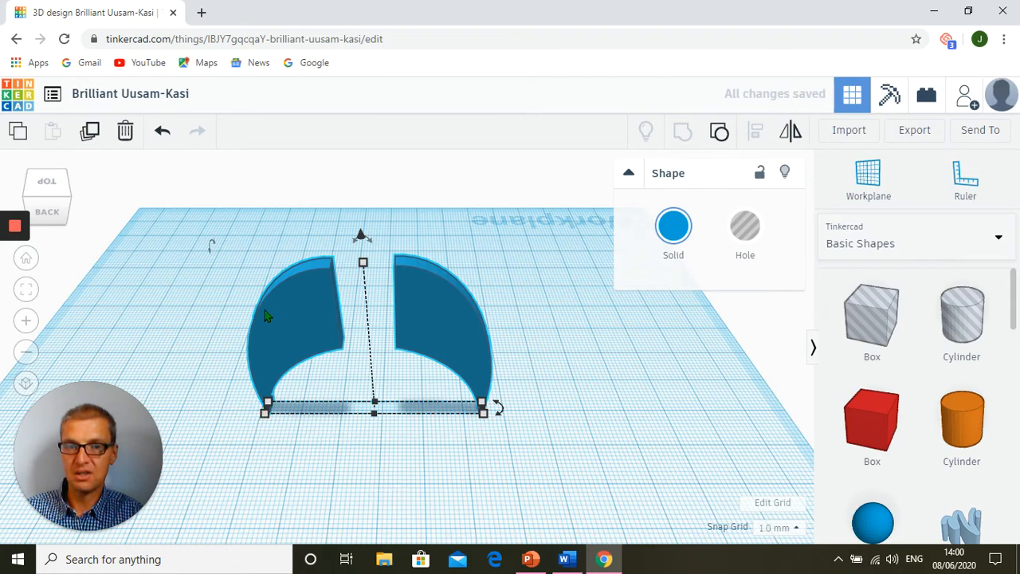
mouse_move(505, 407)
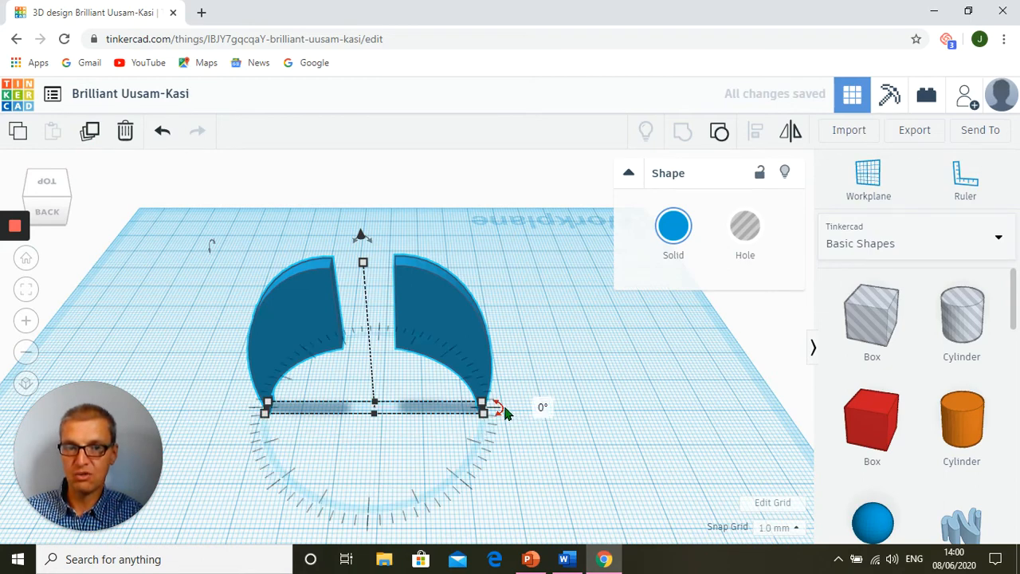
drag(498, 443, 375, 528)
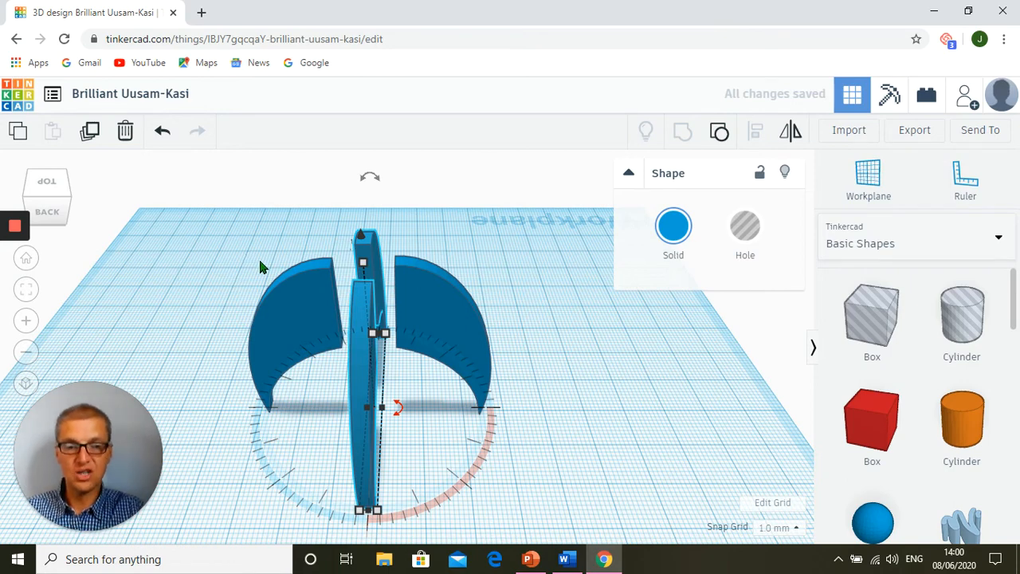
shift+click(291, 309)
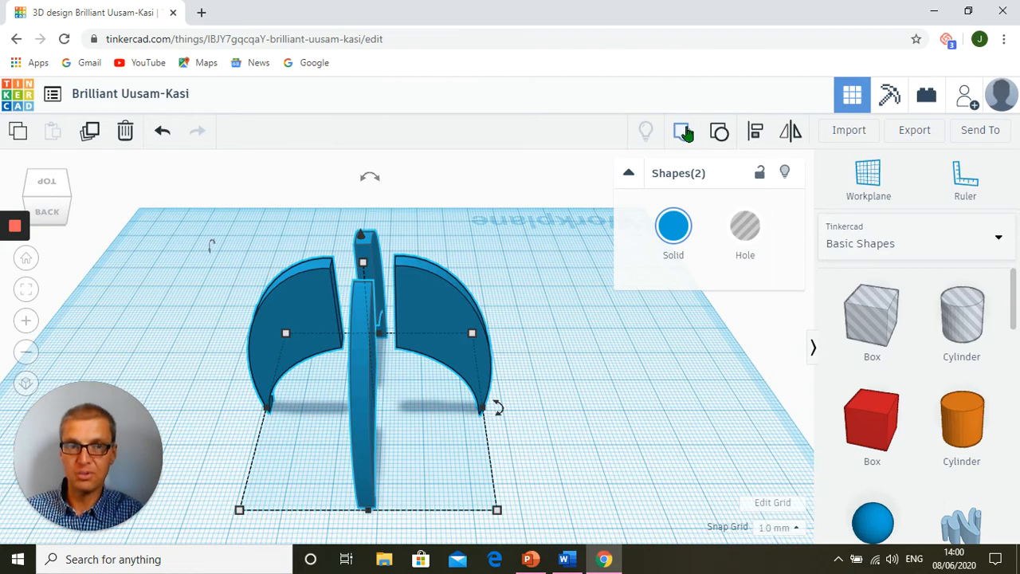
key(ctrl+g)
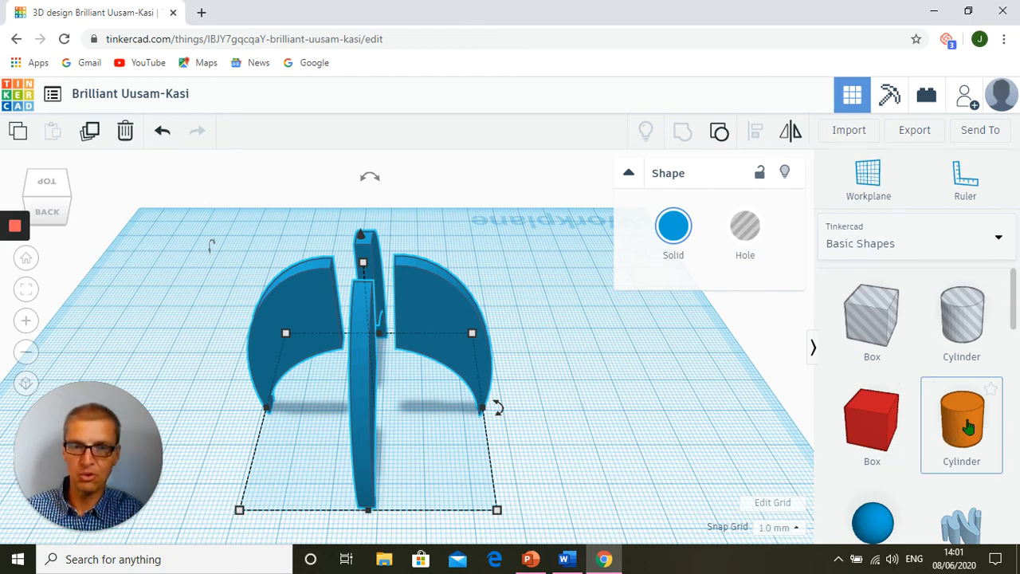
Step: Add an orange solid cylinder to the workplane between the four fins
drag(969, 428, 407, 428)
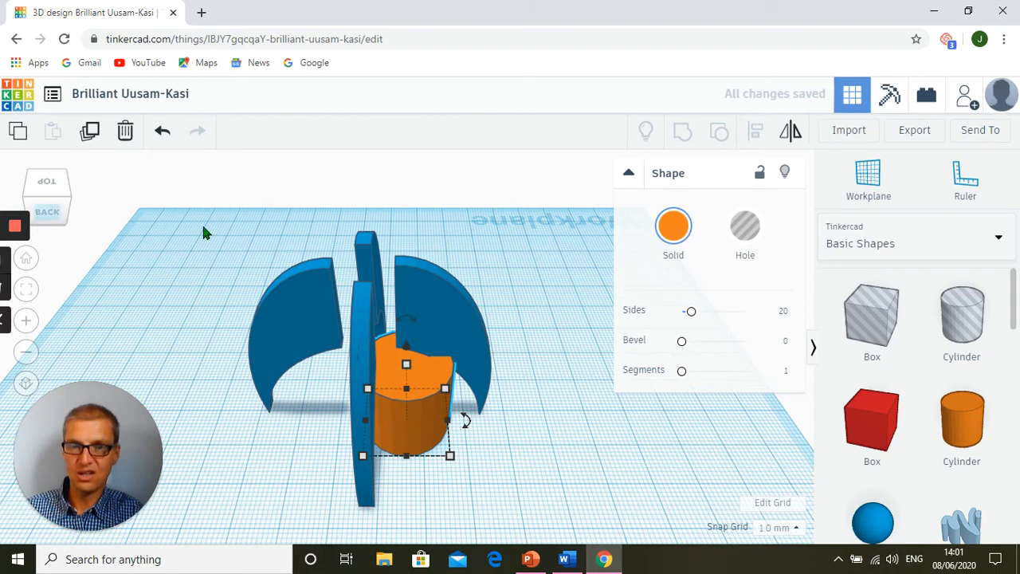
Step: Stretch the orange cylinder upward into a tall rocket body and raise it 23 mm above the workplane
scroll(208, 230, up, 2)
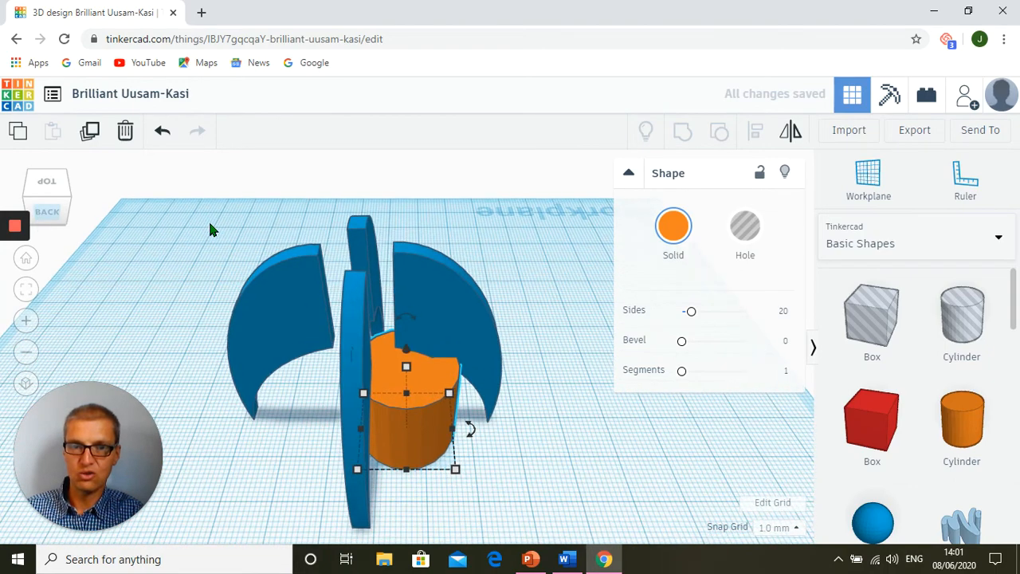
scroll(210, 225, up, 1)
scroll(209, 229, down, 2)
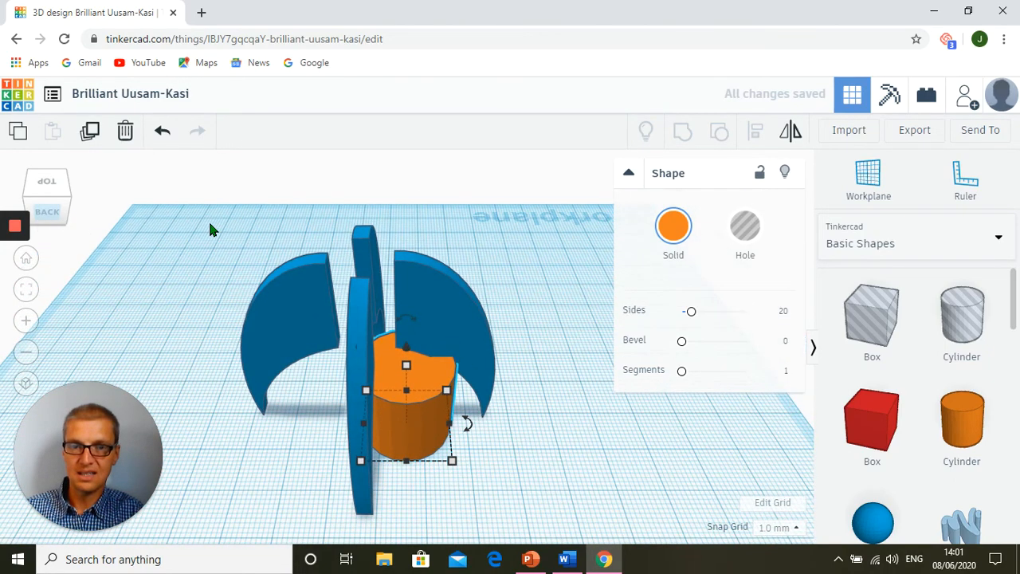
scroll(209, 229, down, 1)
scroll(205, 222, down, 3)
drag(406, 348, 335, 132)
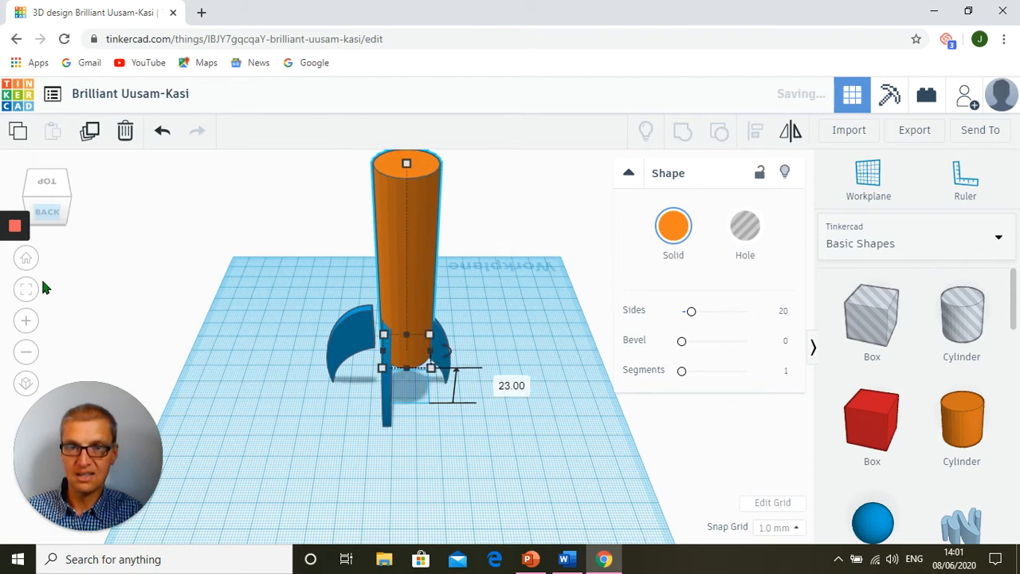
Step: From the back view, lower the tall orange cylinder slightly so its base sits between the fins
click(48, 214)
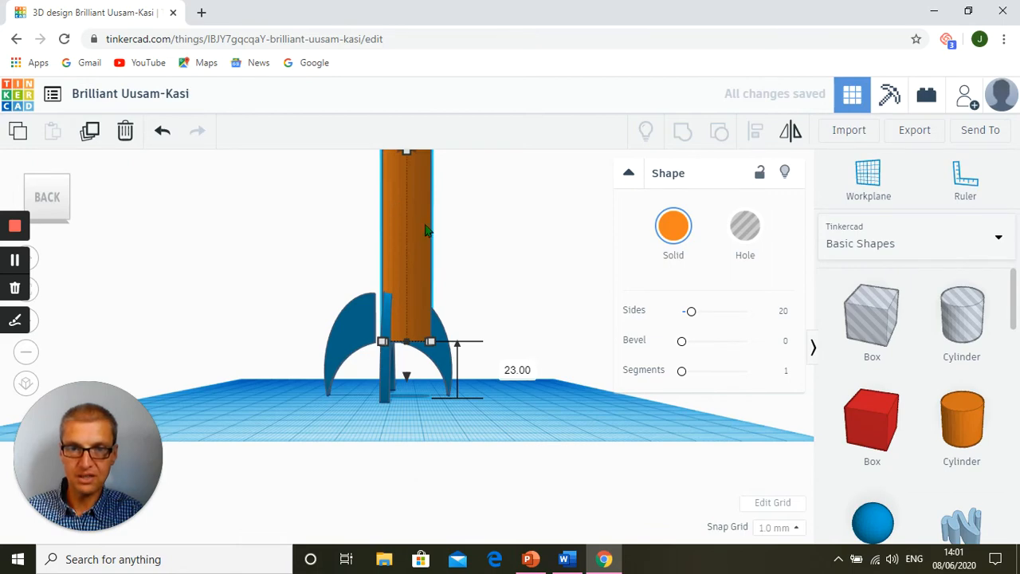
mouse_move(478, 265)
middle_down()
mouse_move(465, 285)
mouse_move(462, 264)
middle_up()
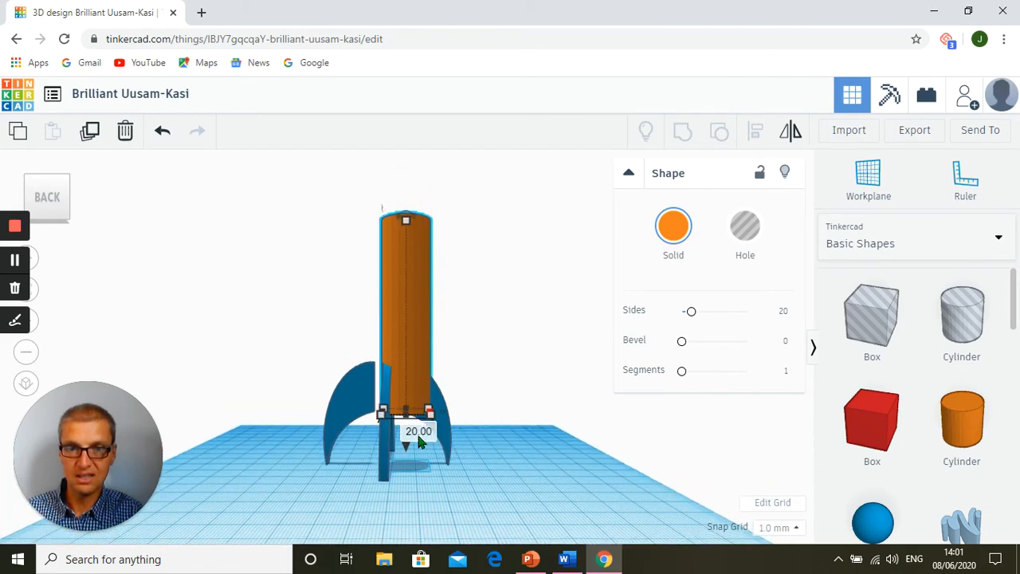
drag(406, 450, 405, 453)
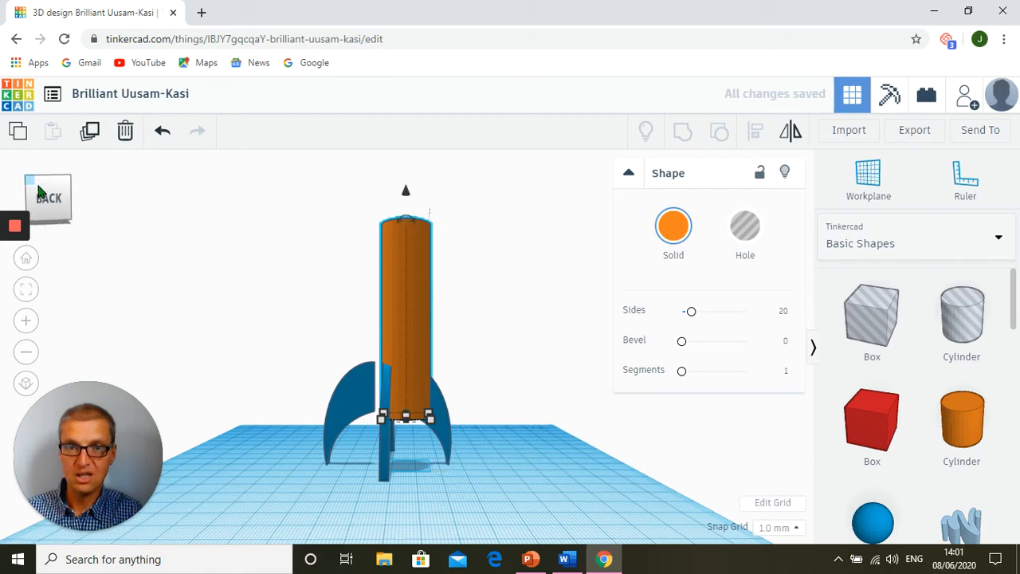
Step: Align the orange cylinder and the fin group to their common centre in both horizontal directions, and check the result from above
drag(32, 185, 194, 235)
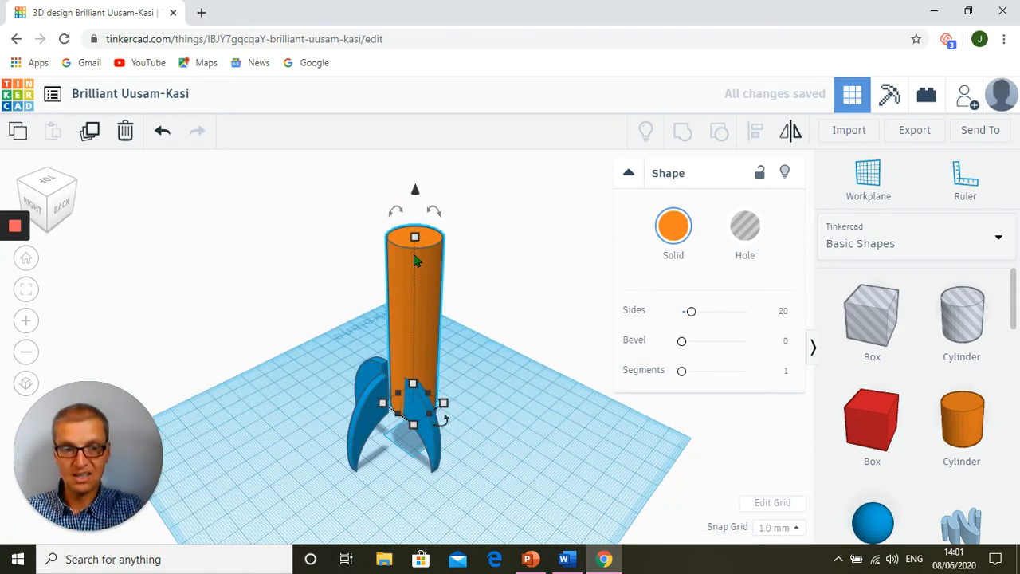
shift+click(366, 414)
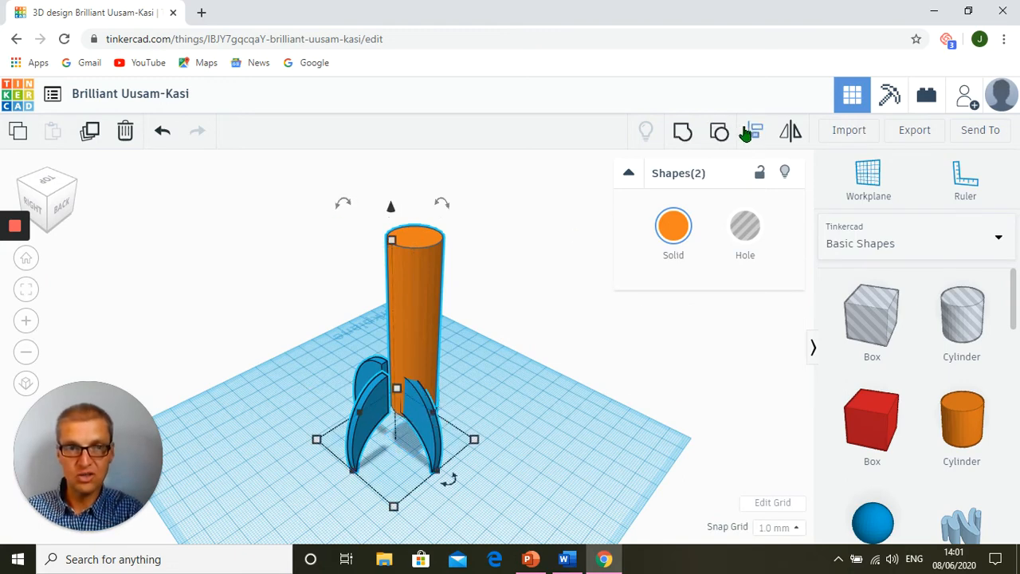
click(753, 134)
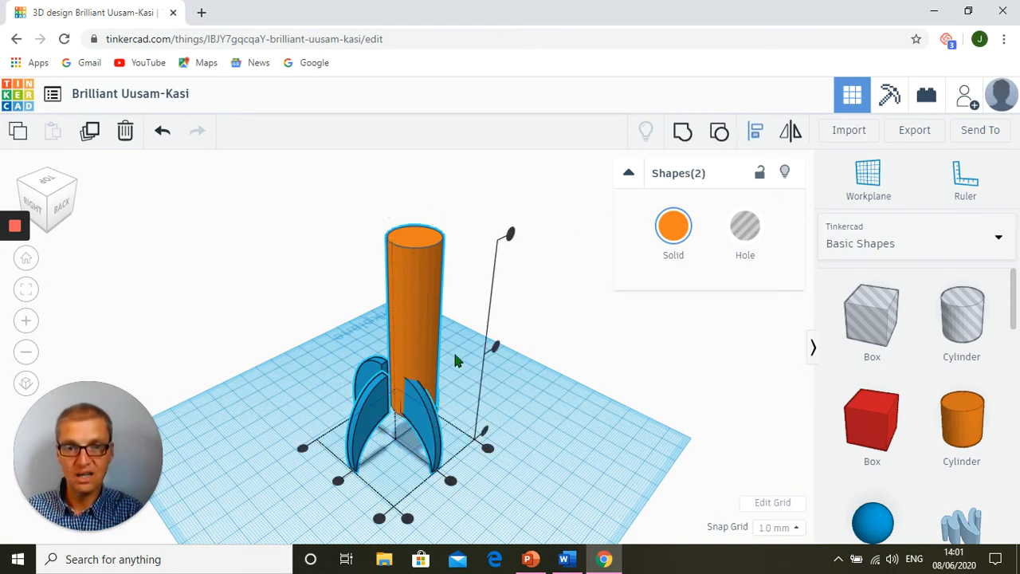
click(338, 483)
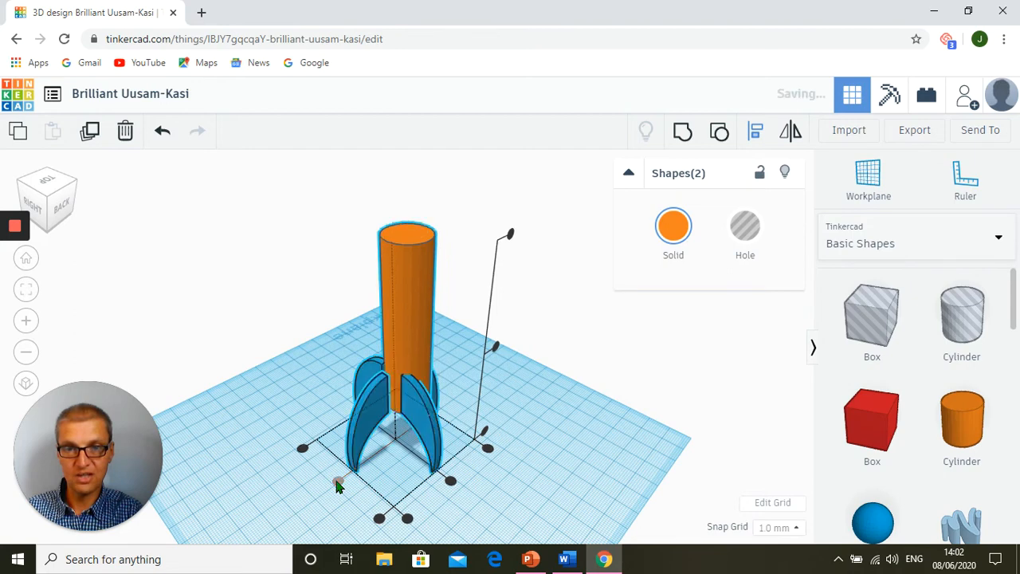
click(451, 481)
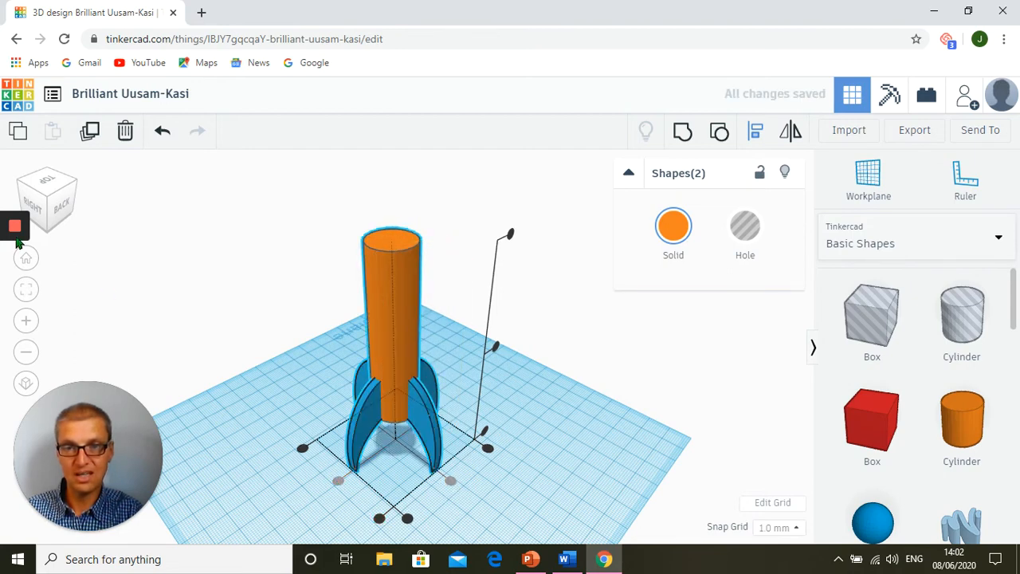
click(56, 185)
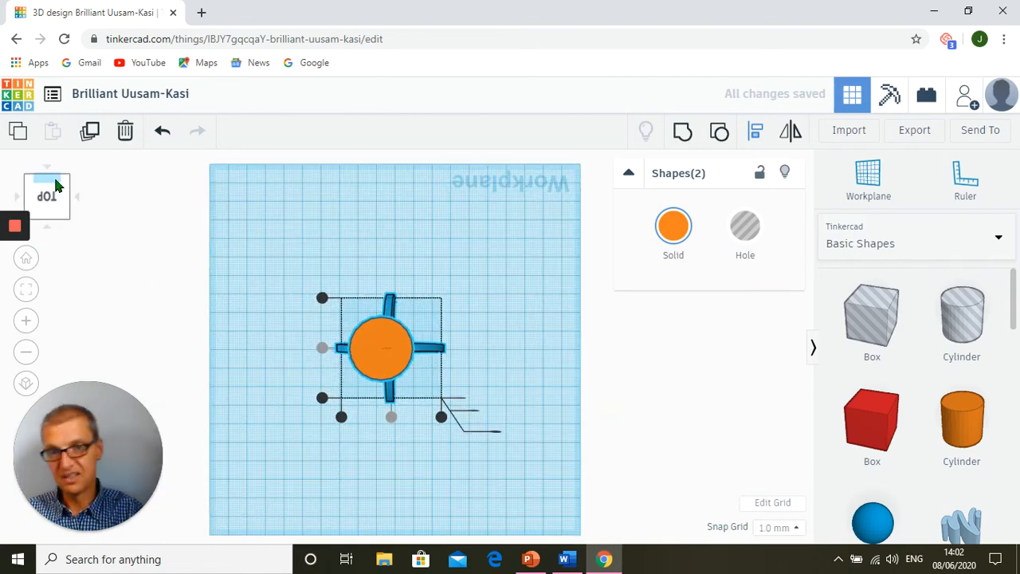
drag(290, 326, 223, 308)
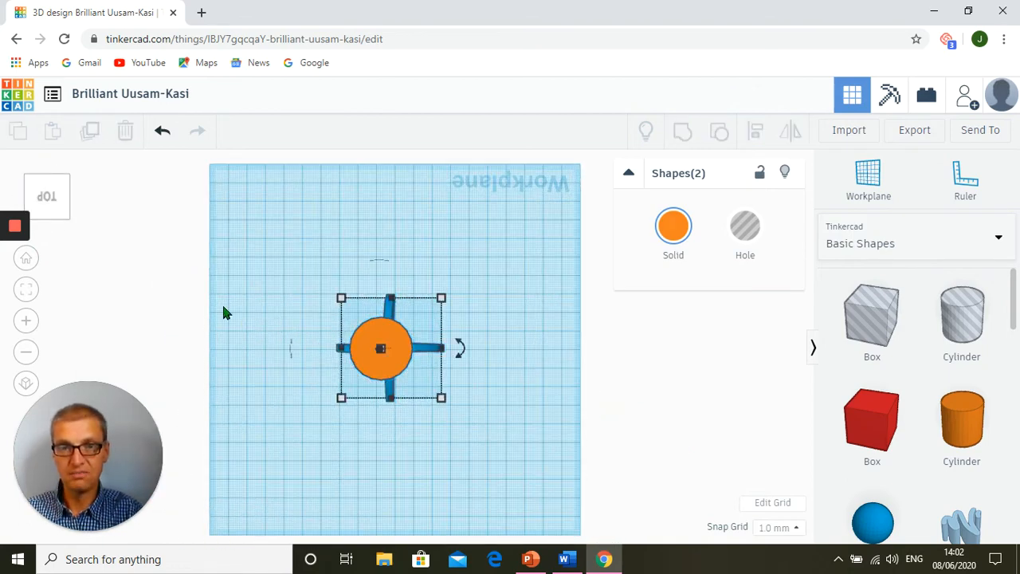
click(223, 308)
mouse_move(239, 309)
middle_down()
mouse_move(269, 309)
mouse_move(258, 311)
middle_up()
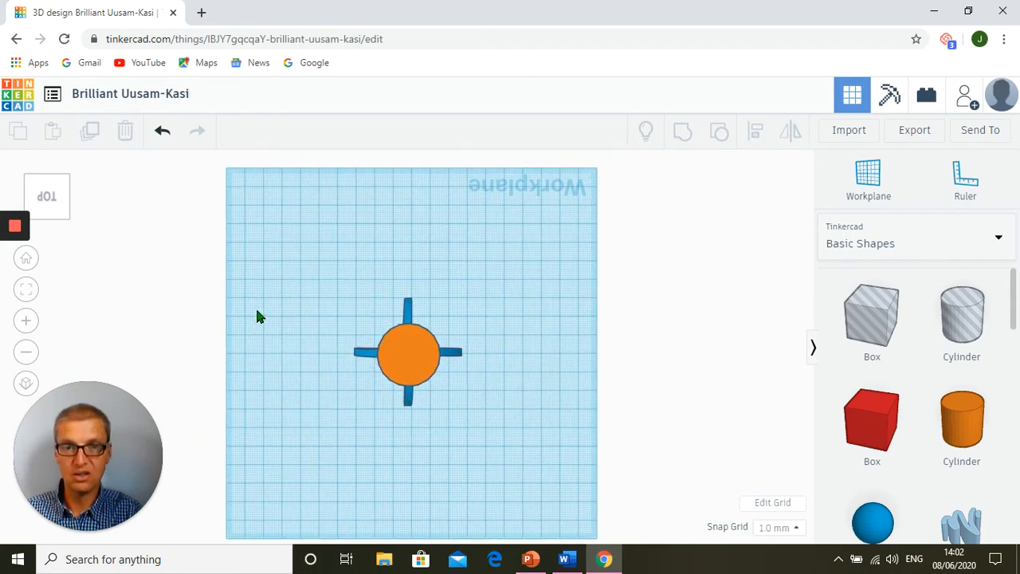
Step: Place a temporary workplane on the upper side face of the rocket body and add a solid cylinder to it
click(67, 178)
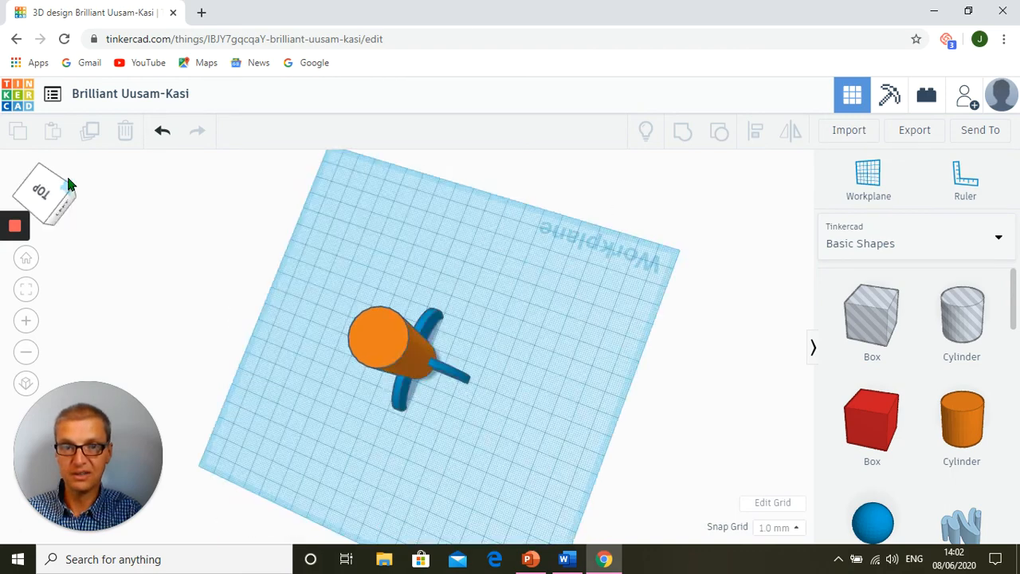
click(66, 174)
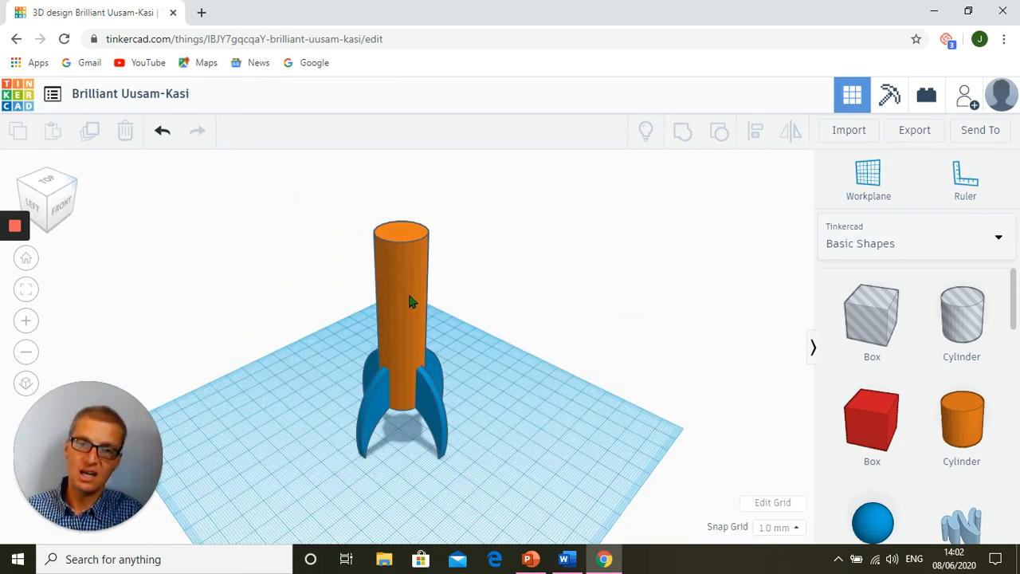
click(883, 177)
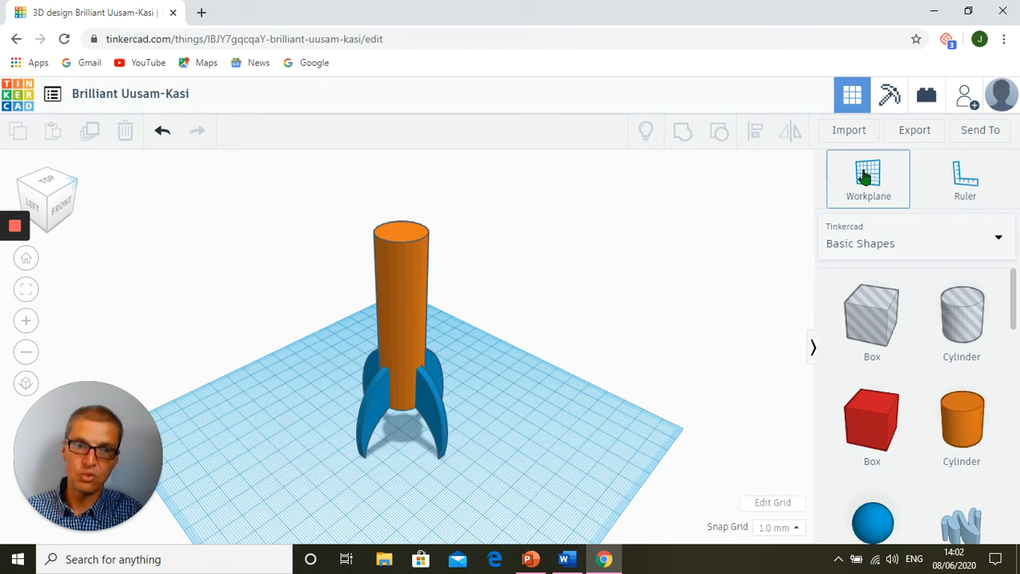
click(421, 293)
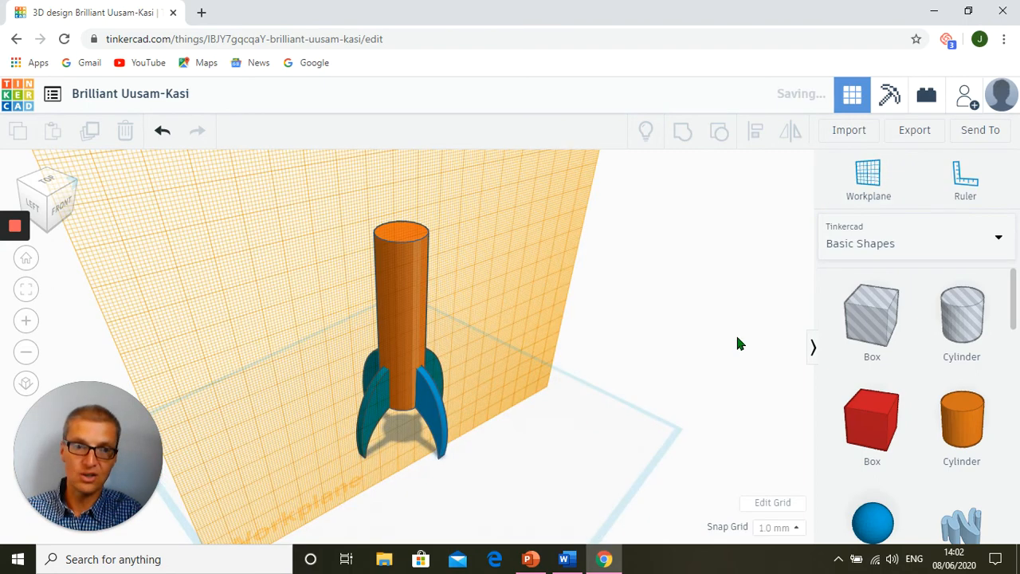
drag(965, 409, 425, 296)
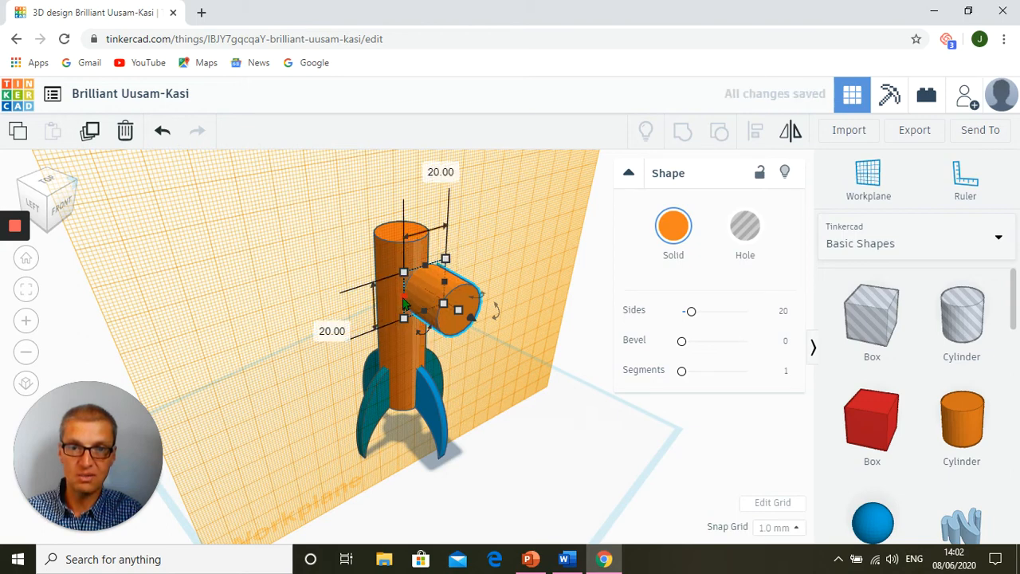
Step: Make the new cylinder a light blue window 14 mm wide and 5 mm thick, sunk 3 mm into the rocket body
drag(412, 303, 416, 304)
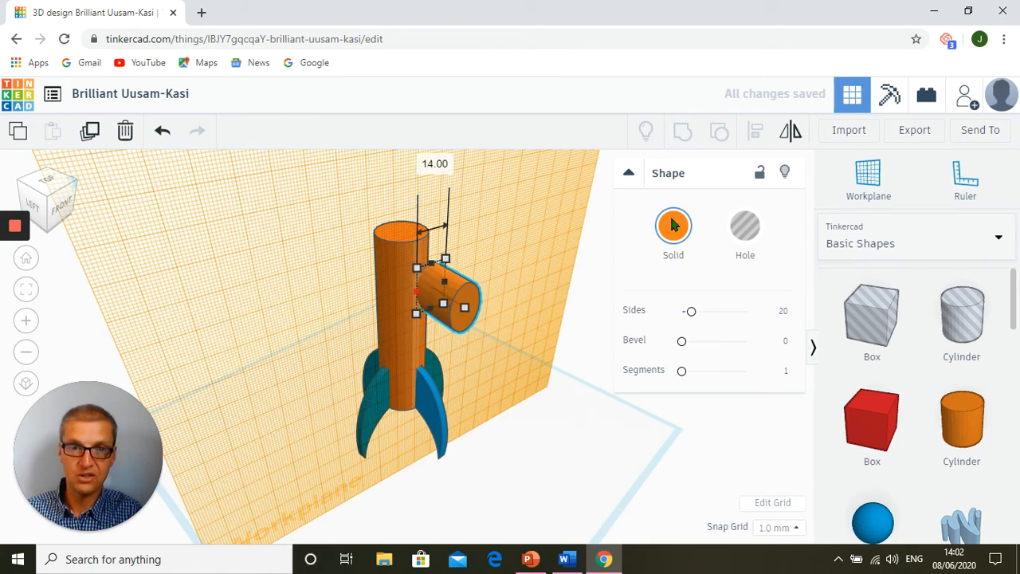
click(672, 231)
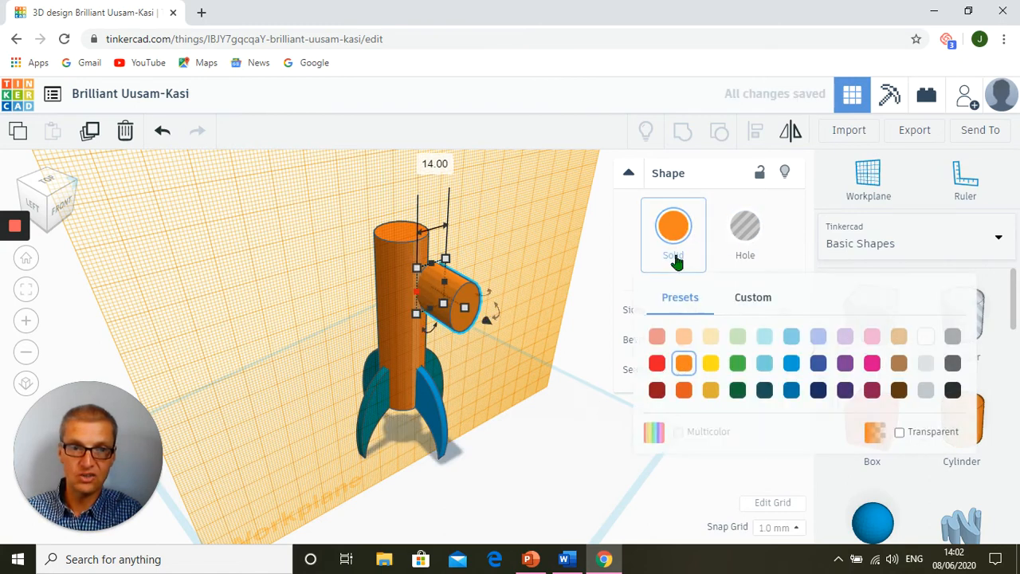
click(789, 335)
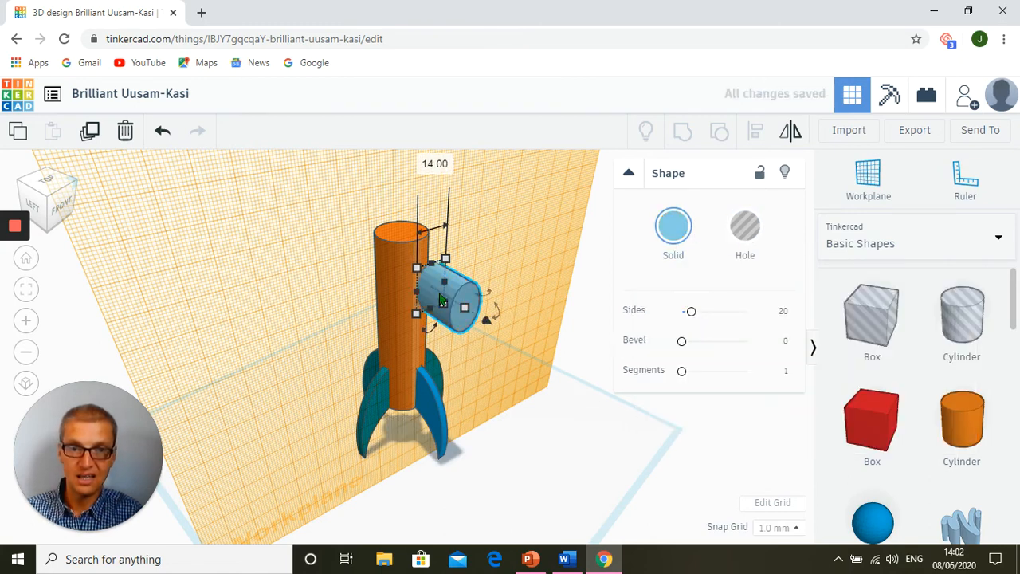
mouse_move(438, 296)
mouse_down()
mouse_move(422, 309)
mouse_move(448, 318)
mouse_move(416, 296)
mouse_move(422, 307)
mouse_up()
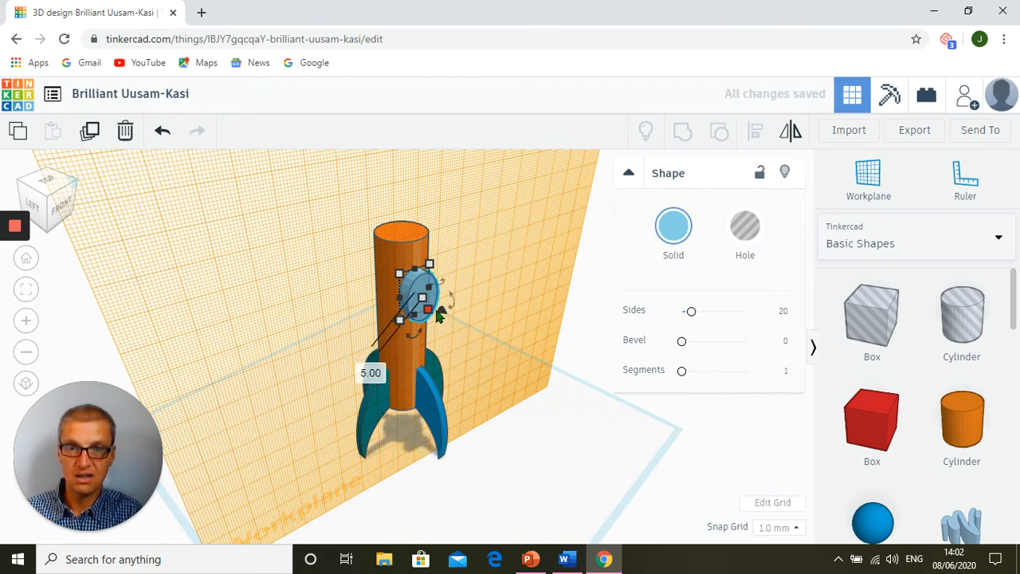
drag(440, 310, 435, 313)
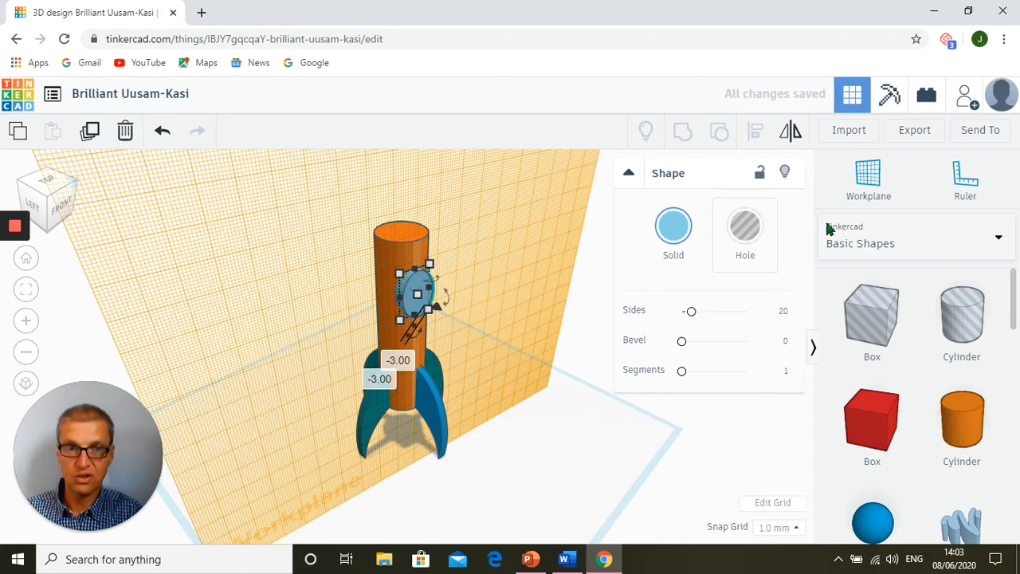
Step: Return the workplane to the original horizontal base grid
click(867, 188)
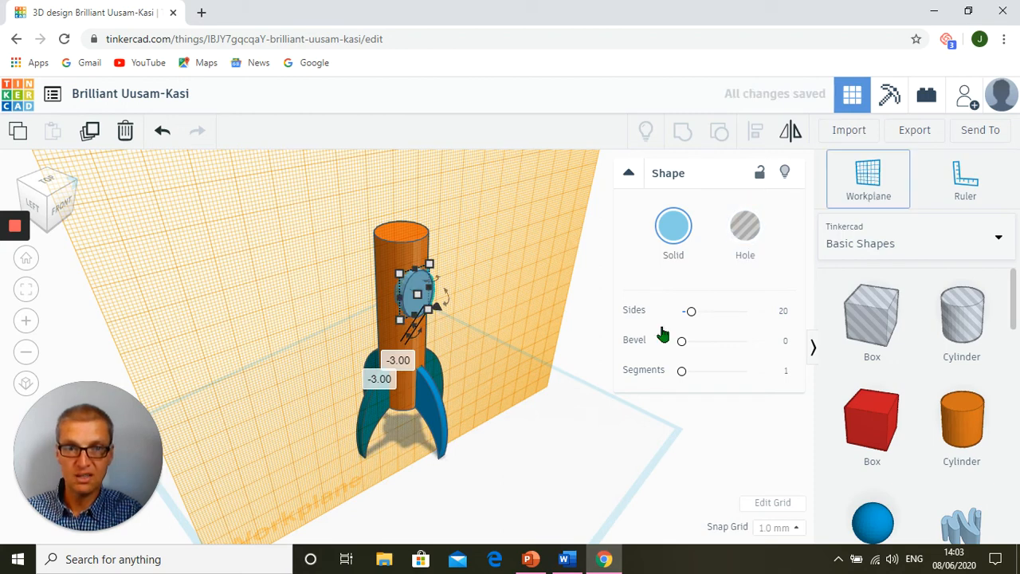
click(579, 456)
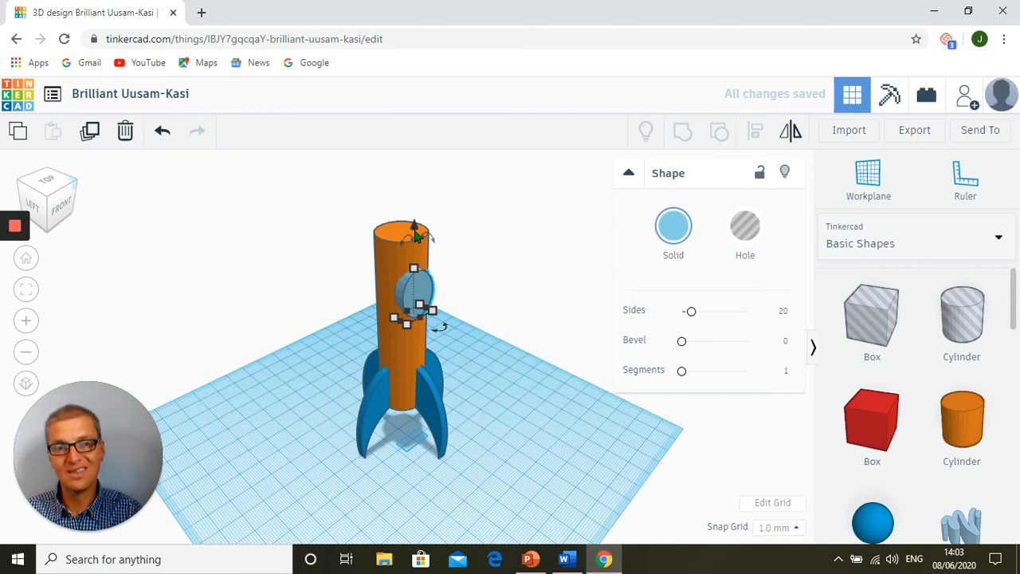
scroll(900, 455, down, 3)
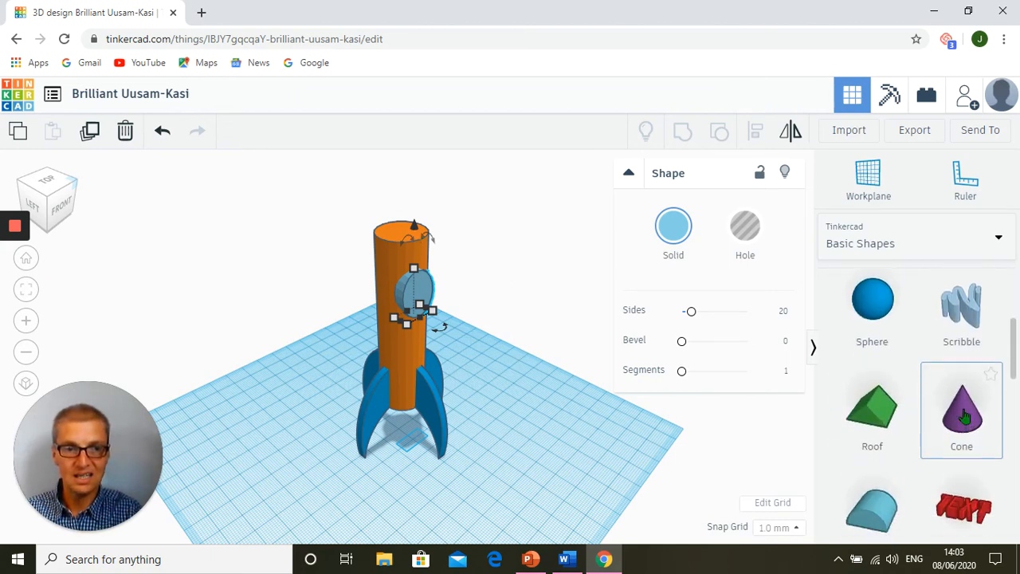
click(965, 415)
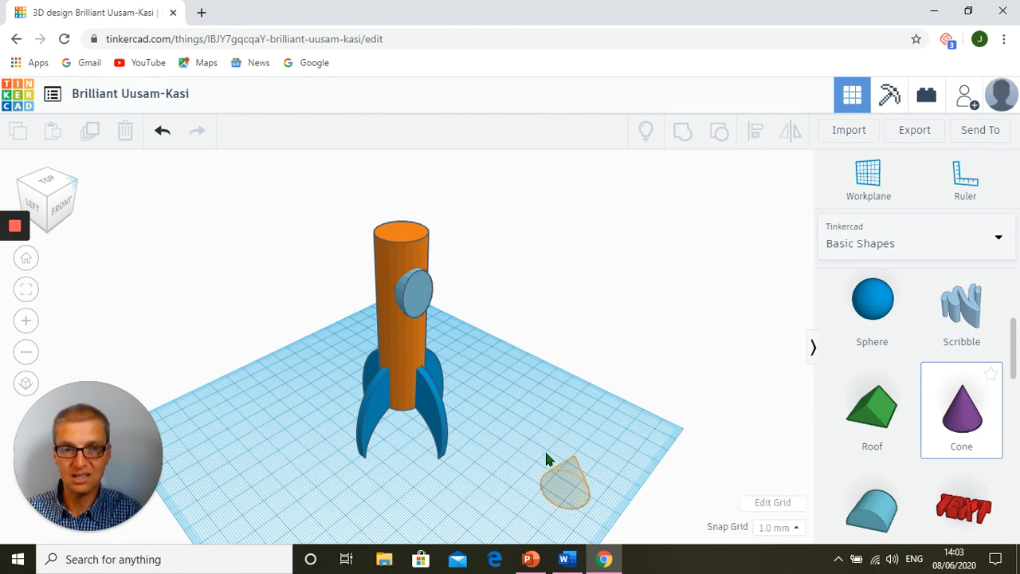
click(523, 487)
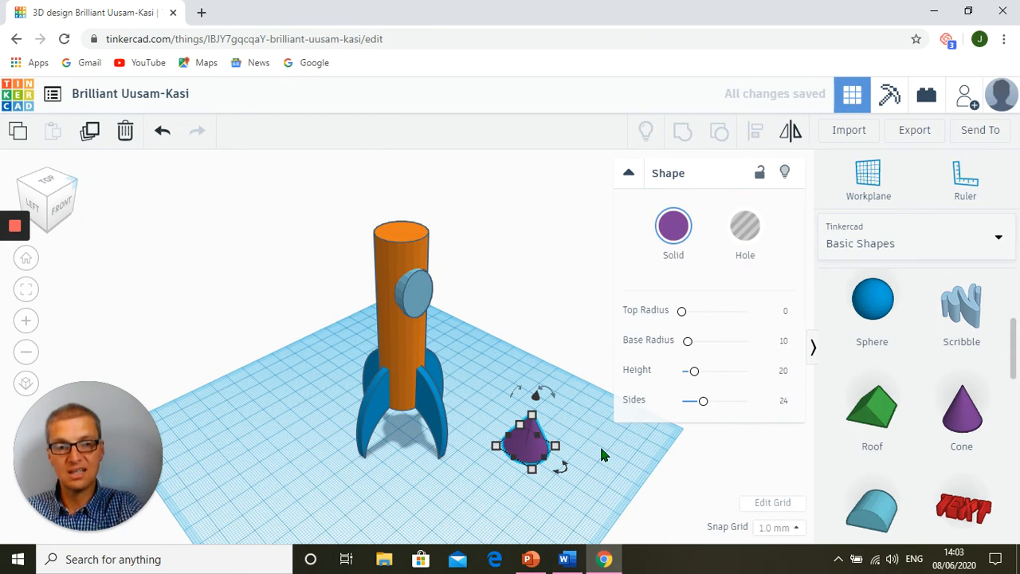
key(Delete)
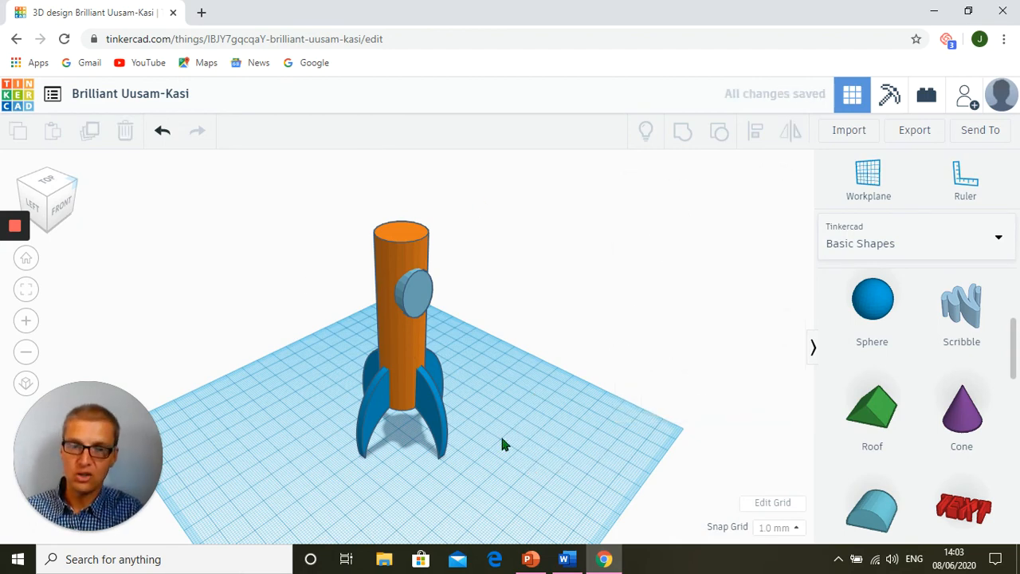
Step: Switch to PowerPoint and start the slide show from the Week 3 rocket slide
click(530, 560)
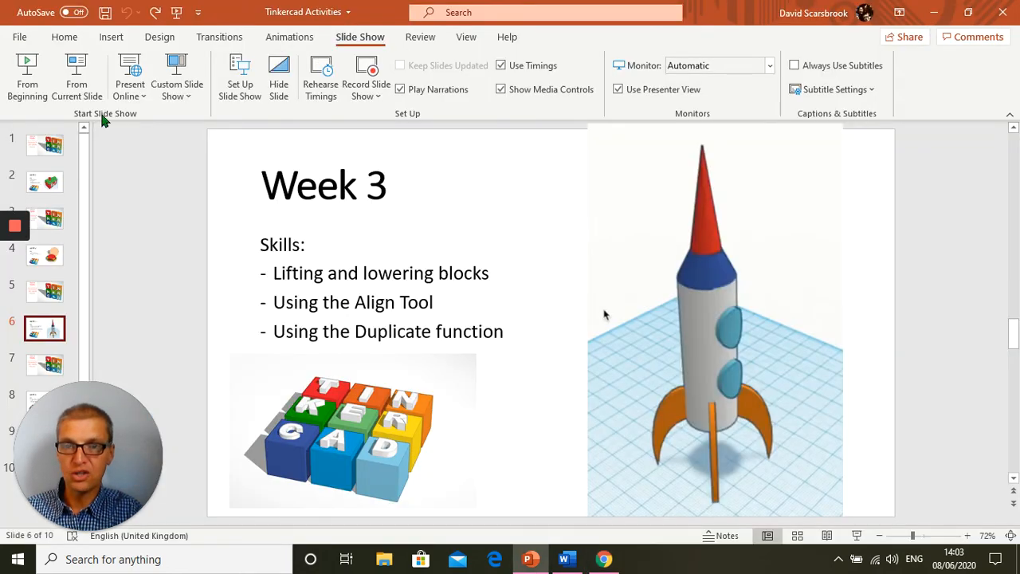
click(77, 80)
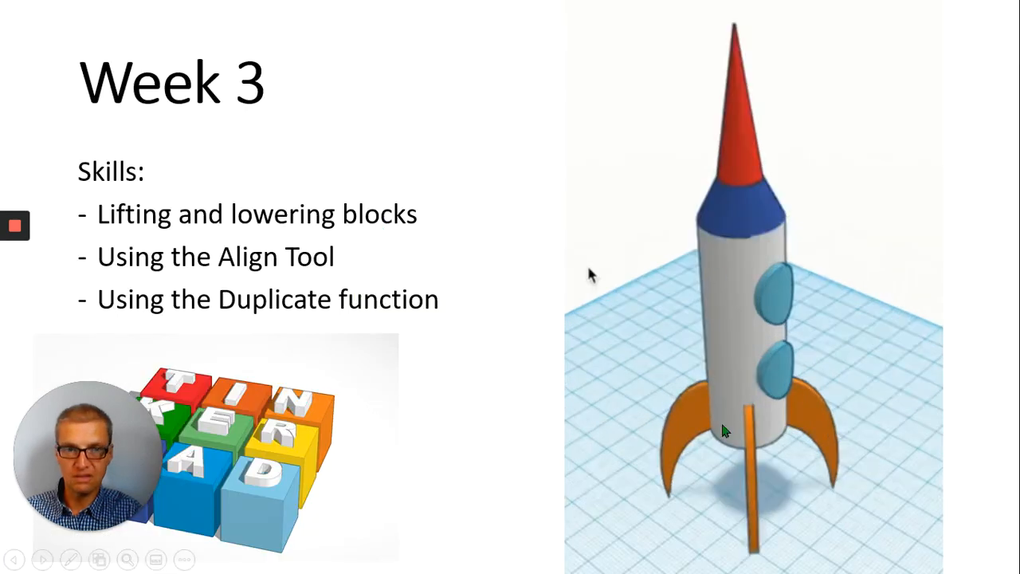